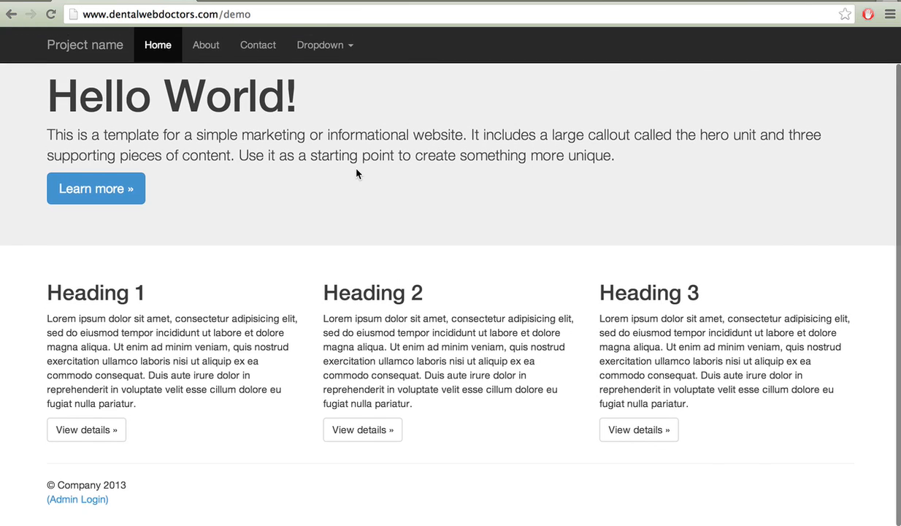
Sign in to the admin area with the administrator e-mail and password.
{"action": "left_click", "coordinate": [71, 502]}
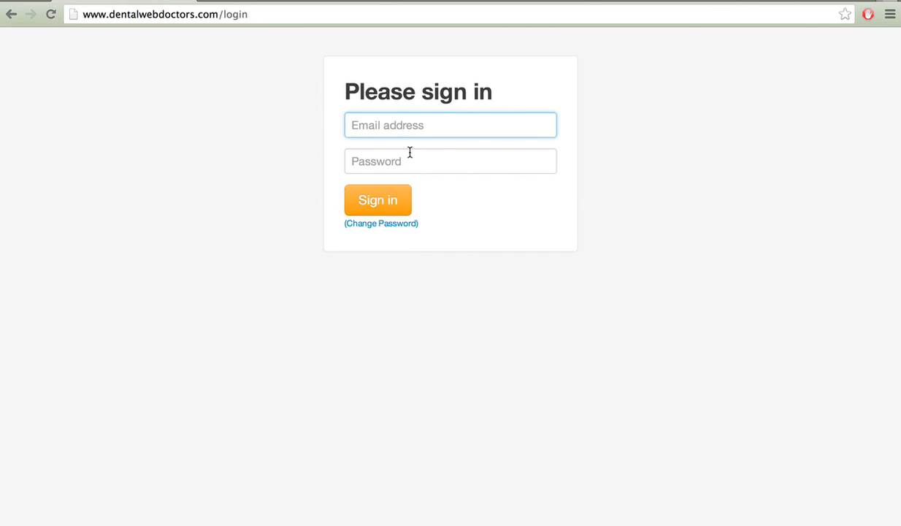
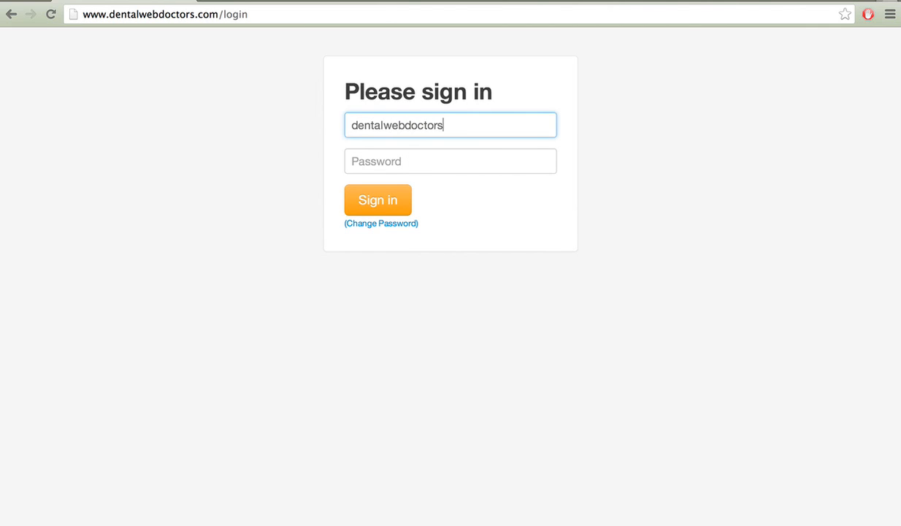
{"action": "key", "text": "Tab"}
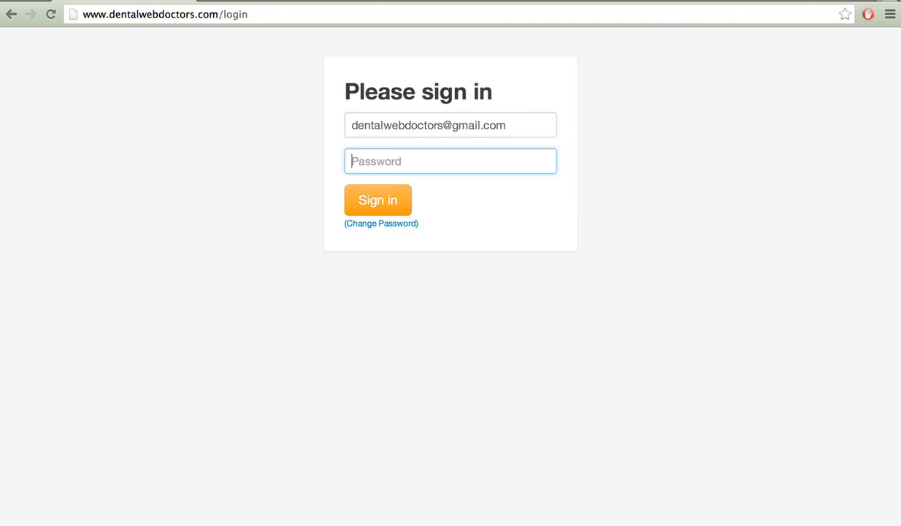
{"action": "type", "text": "•••••••••••"}
{"action": "key", "text": "Return"}
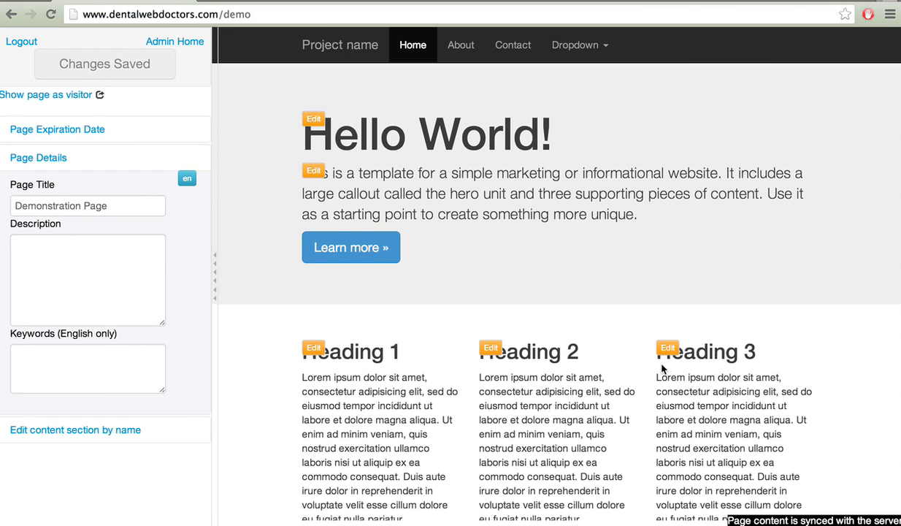
Add the line 'Thank you for visiting our website!' under the first section's heading.
{"action": "scroll", "coordinate": [577, 227], "scroll_direction": "down", "scroll_amount": 3}
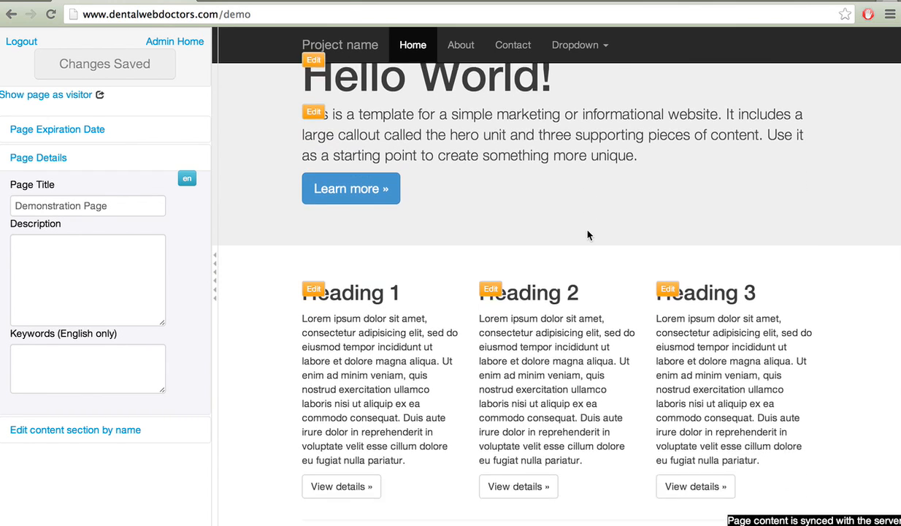
{"action": "left_click", "coordinate": [308, 263]}
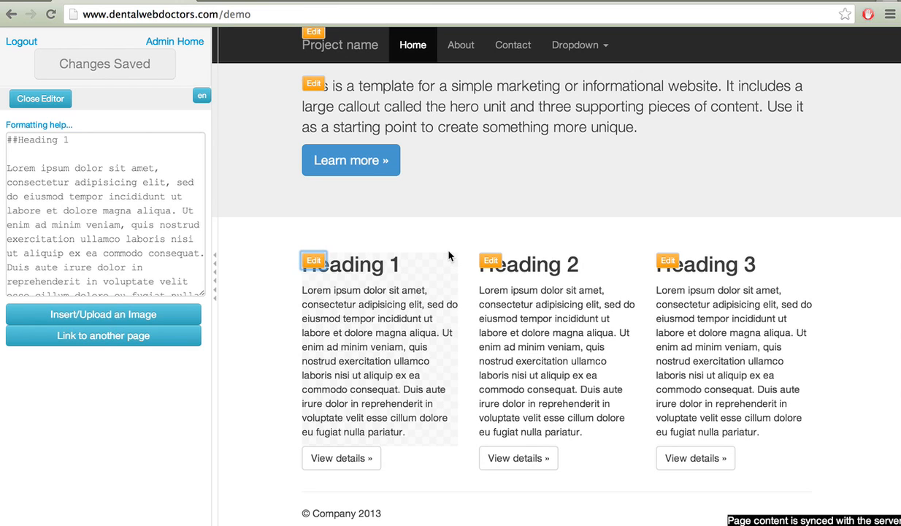
{"action": "left_click", "coordinate": [136, 146]}
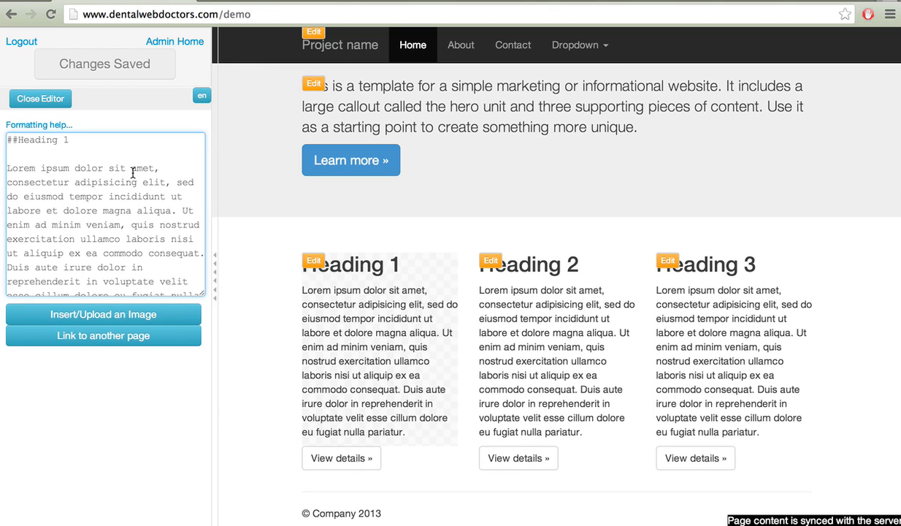
{"action": "left_click", "coordinate": [86, 140]}
{"action": "key", "text": "Return"}
{"action": "key", "text": "Return"}
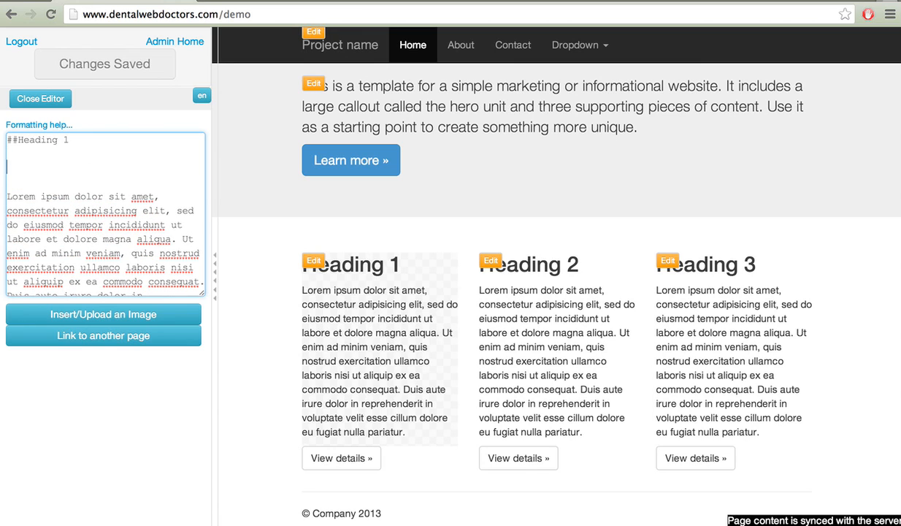
{"action": "type", "text": "Tha"}
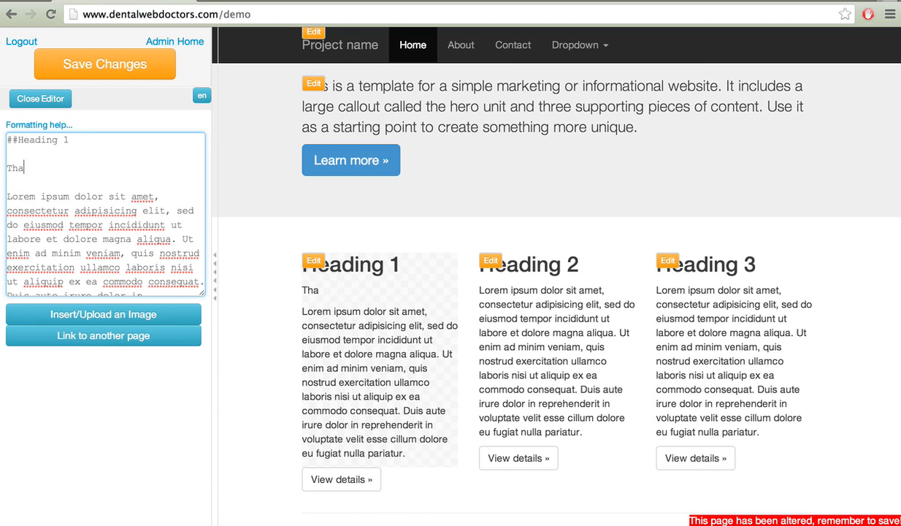
{"action": "type", "text": "nk you for vi"}
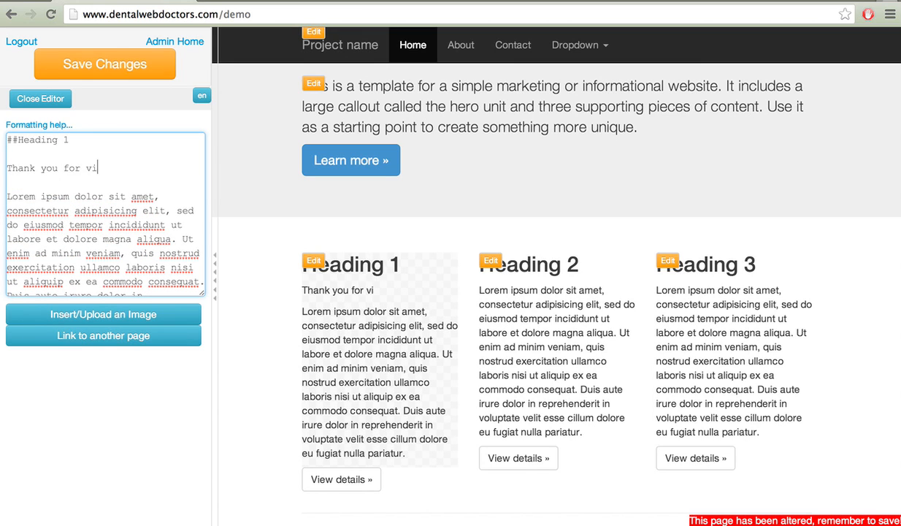
{"action": "type", "text": "siting our web"}
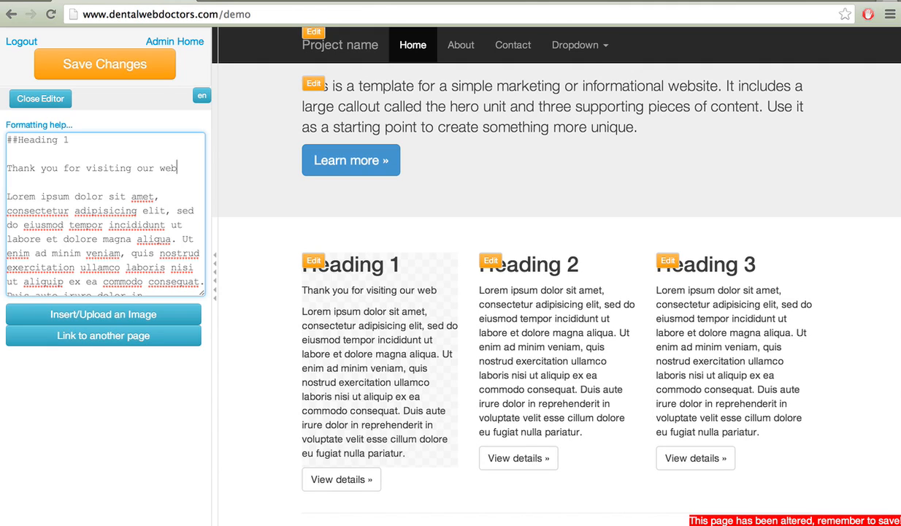
{"action": "type", "text": "site!"}
Change the first section's heading from 'Heading 1' to 'About Us'.
{"action": "left_click_drag", "start_coordinate": [68, 140], "coordinate": [19, 139]}
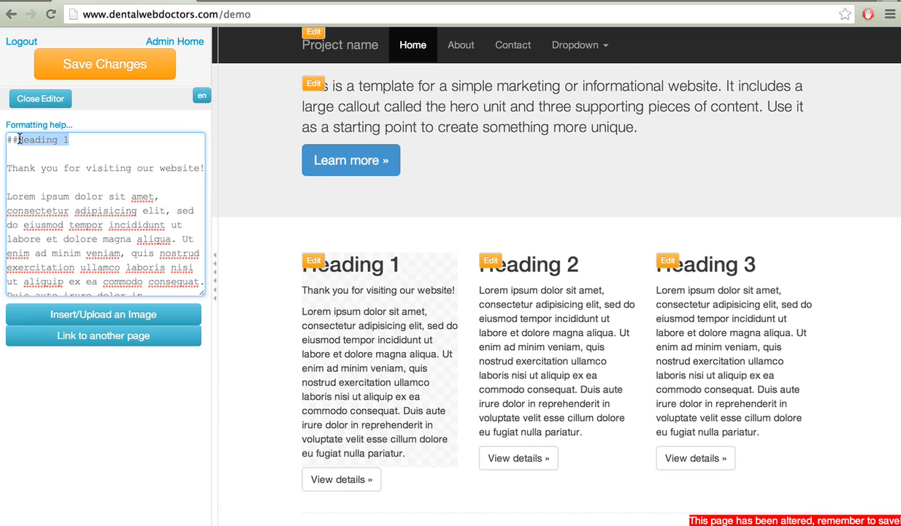
{"action": "type", "text": "About Us"}
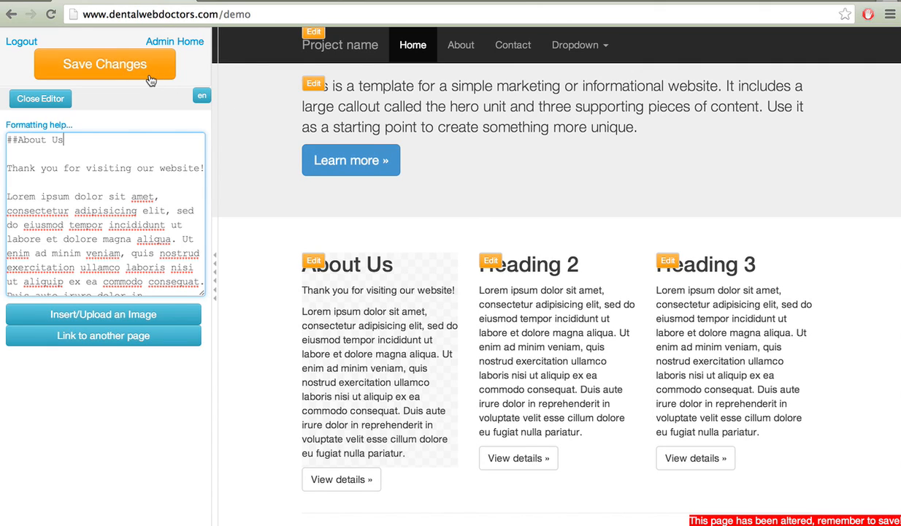
{"action": "left_click", "coordinate": [492, 263]}
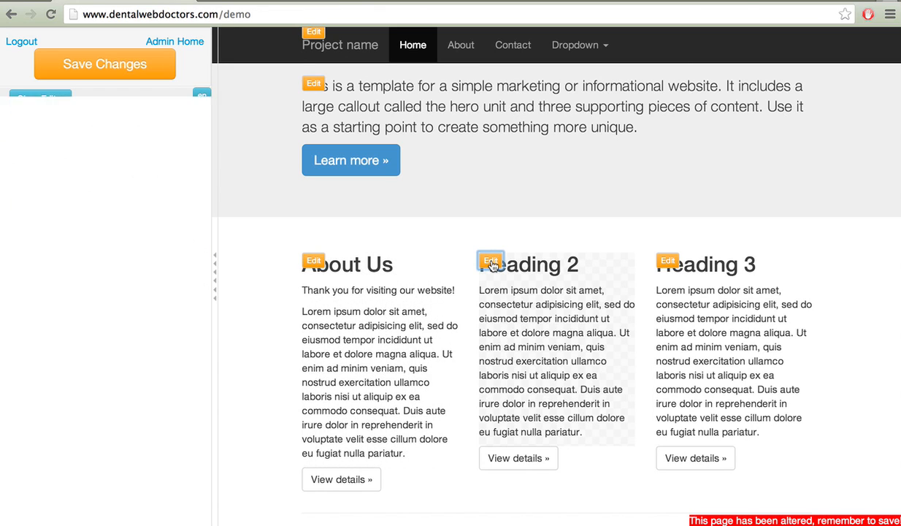
Replace 'Heading 2' with 'Implants' in the second section and save the page.
{"action": "left_click_drag", "start_coordinate": [110, 142], "coordinate": [17, 141]}
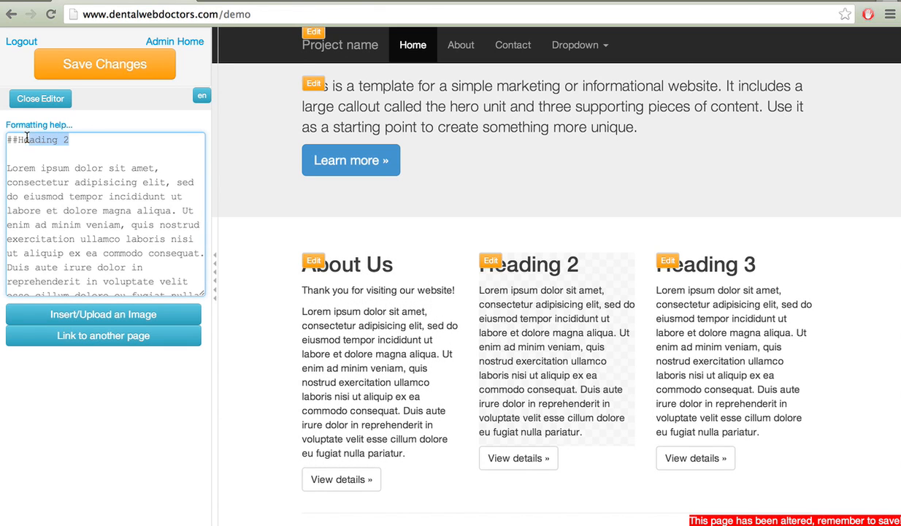
{"action": "type", "text": "Implants"}
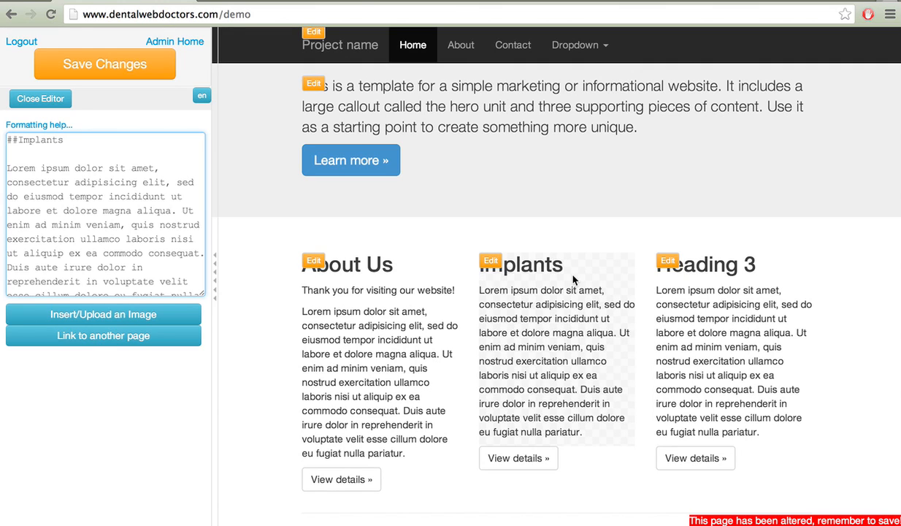
{"action": "left_click", "coordinate": [171, 77]}
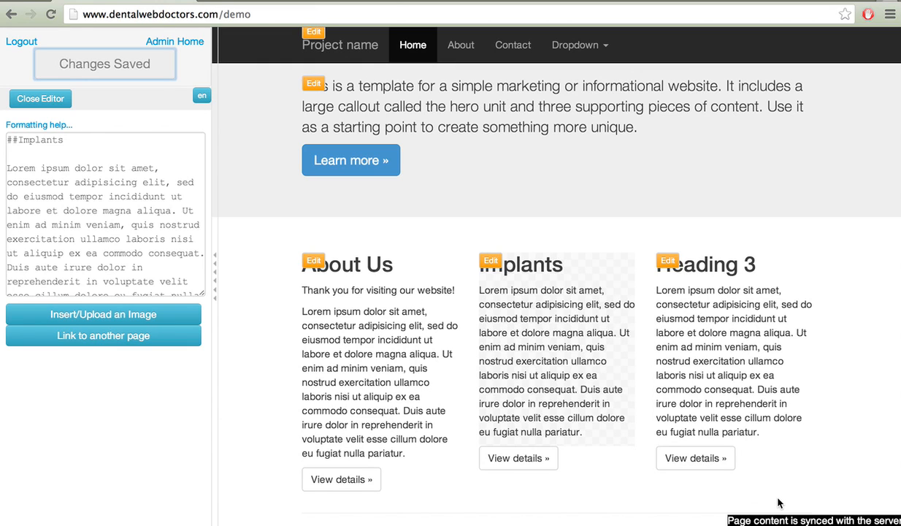
{"action": "scroll", "coordinate": [541, 289], "scroll_direction": "up", "scroll_amount": 2}
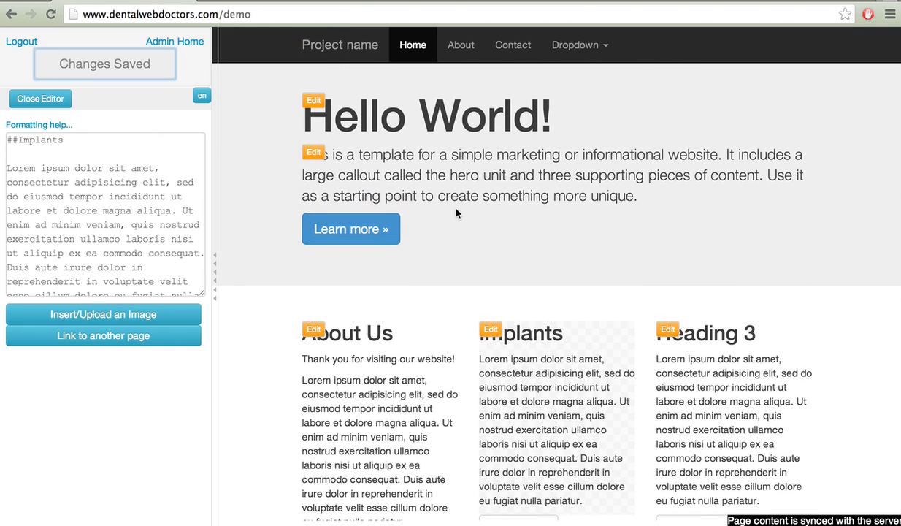
{"action": "scroll", "coordinate": [389, 277], "scroll_direction": "down", "scroll_amount": 2}
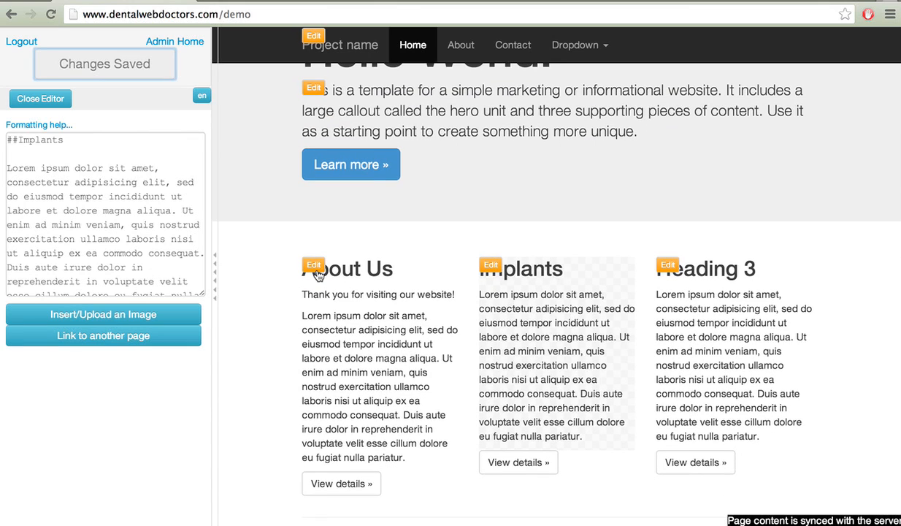
Open the About Us markdown editor and launch Insert/Upload an Image.
{"action": "left_click", "coordinate": [315, 268]}
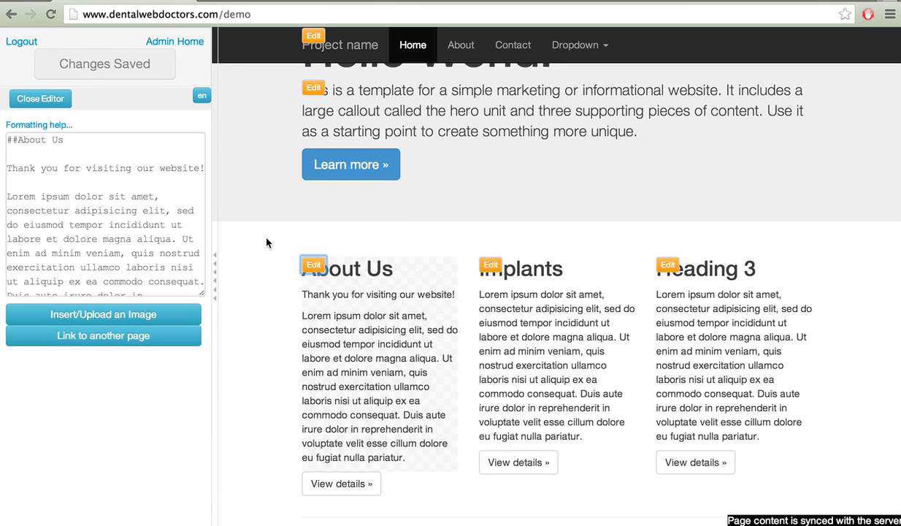
{"action": "left_click", "coordinate": [112, 152]}
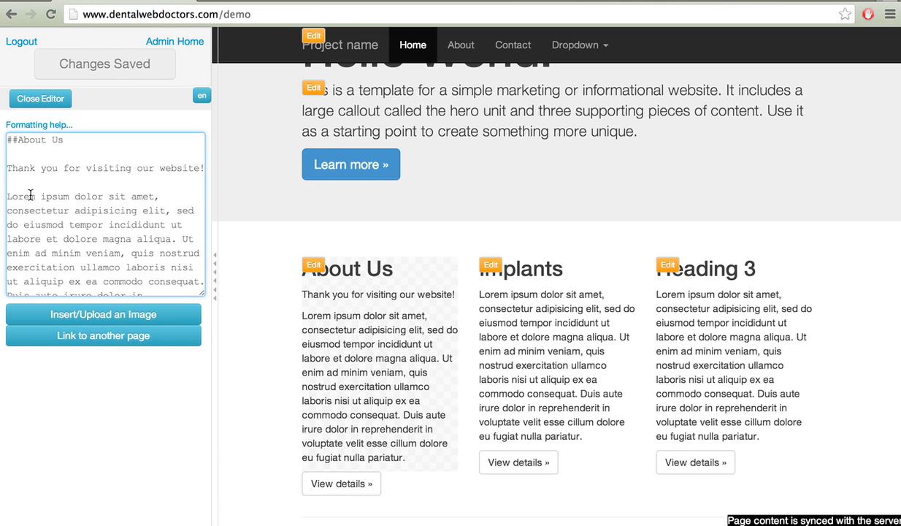
{"action": "left_click", "coordinate": [83, 319]}
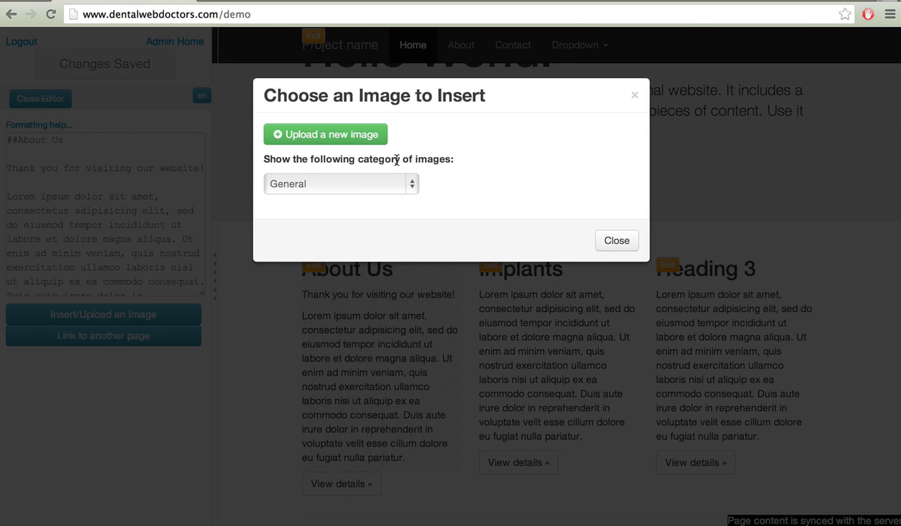
Choose our_happy_patients.jpg from the Desktop as a new image upload.
{"action": "left_click", "coordinate": [356, 138]}
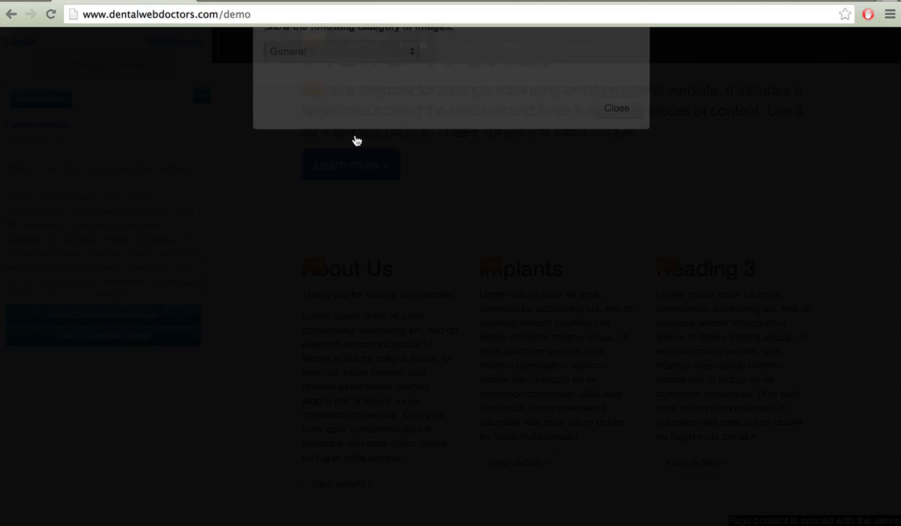
{"action": "left_click", "coordinate": [401, 222]}
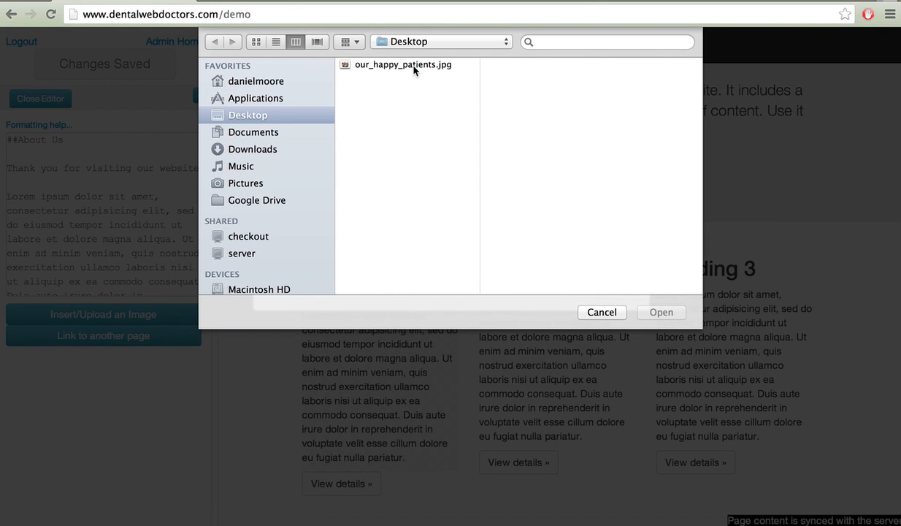
{"action": "left_click", "coordinate": [413, 66]}
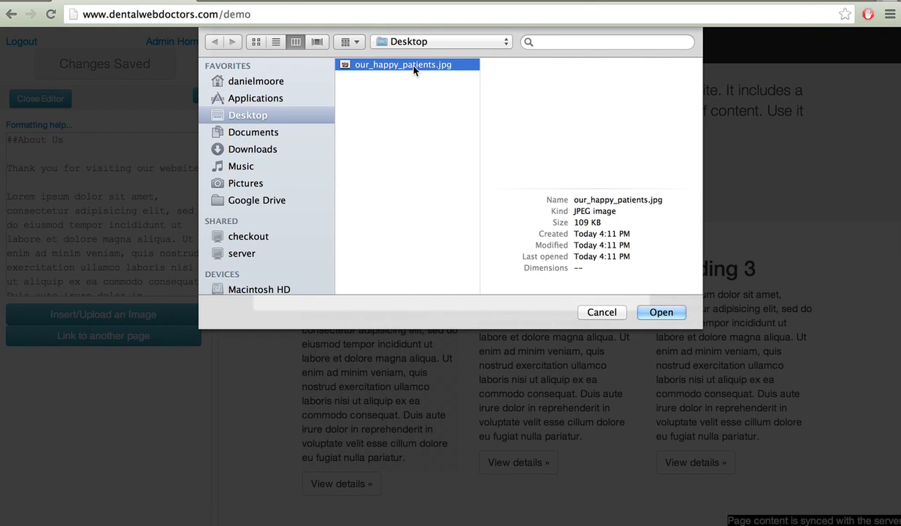
{"action": "left_click", "coordinate": [669, 311]}
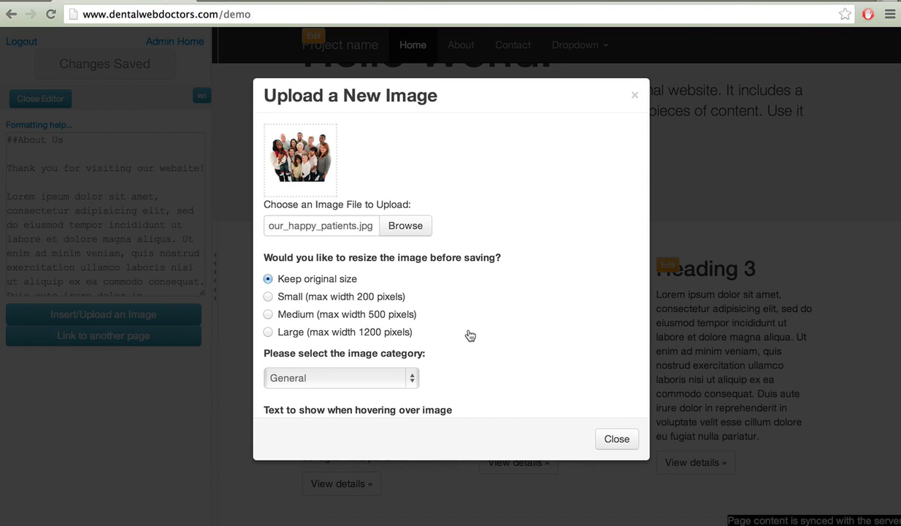
Upload the photo at original size with hover text 'Our happy dental patients smiling and standing together'.
{"action": "scroll", "coordinate": [469, 335], "scroll_direction": "down", "scroll_amount": 1}
{"action": "scroll", "coordinate": [469, 334], "scroll_direction": "down", "scroll_amount": 5}
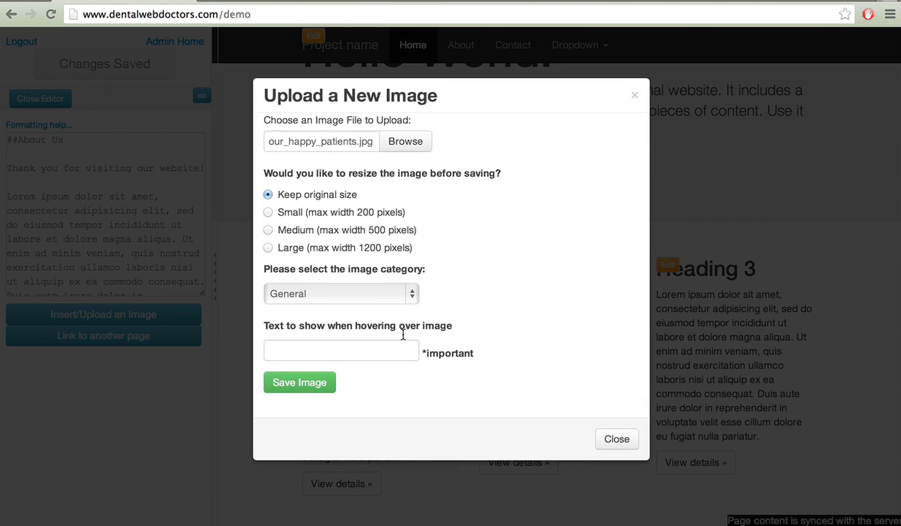
{"action": "left_click", "coordinate": [368, 349]}
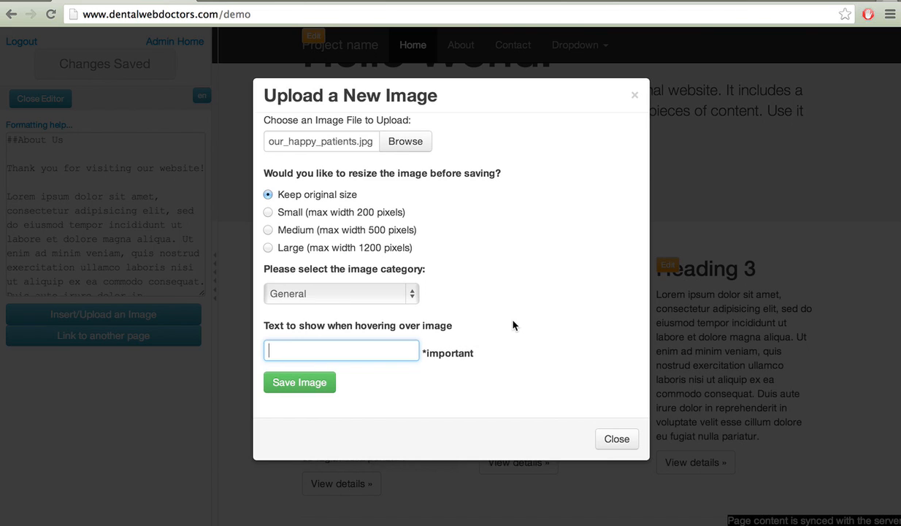
{"action": "type", "text": "Our happy det"}
{"action": "key", "text": "BackSpace"}
{"action": "type", "text": "ntal patients "}
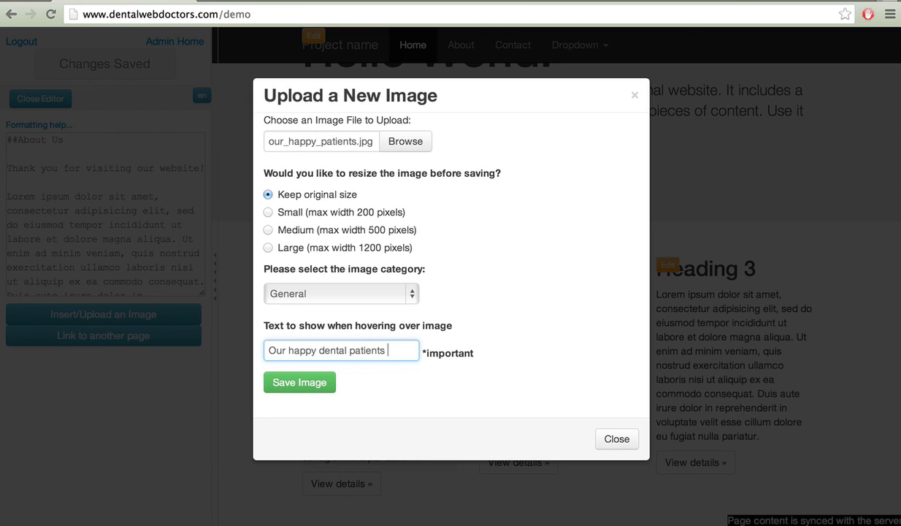
{"action": "type", "text": "smiling and"}
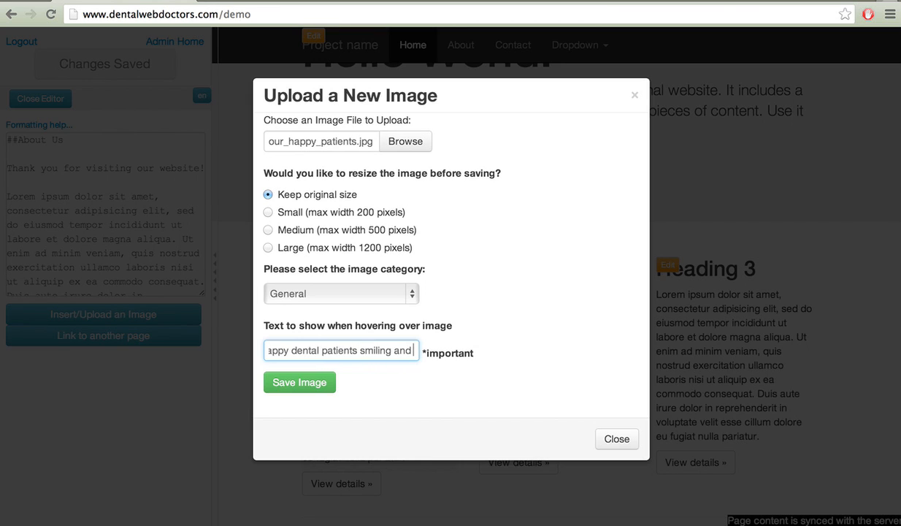
{"action": "type", "text": " standing together"}
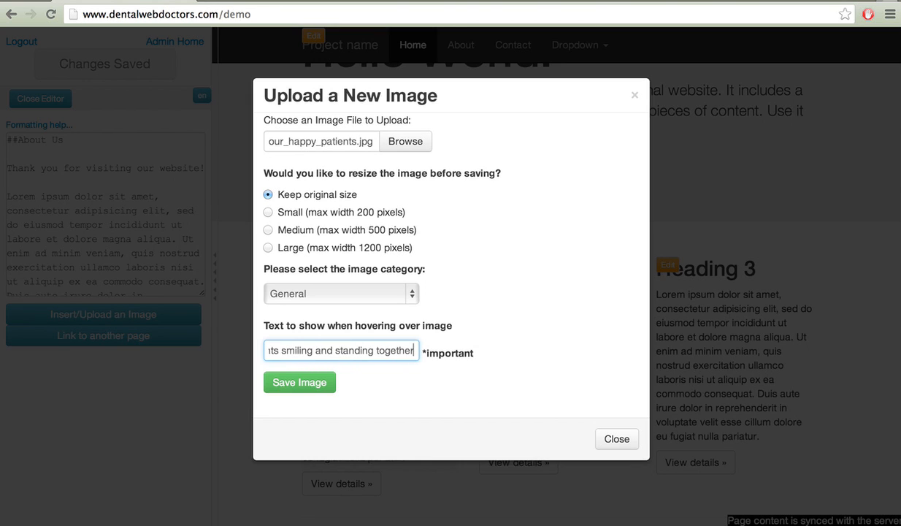
{"action": "left_click", "coordinate": [322, 377]}
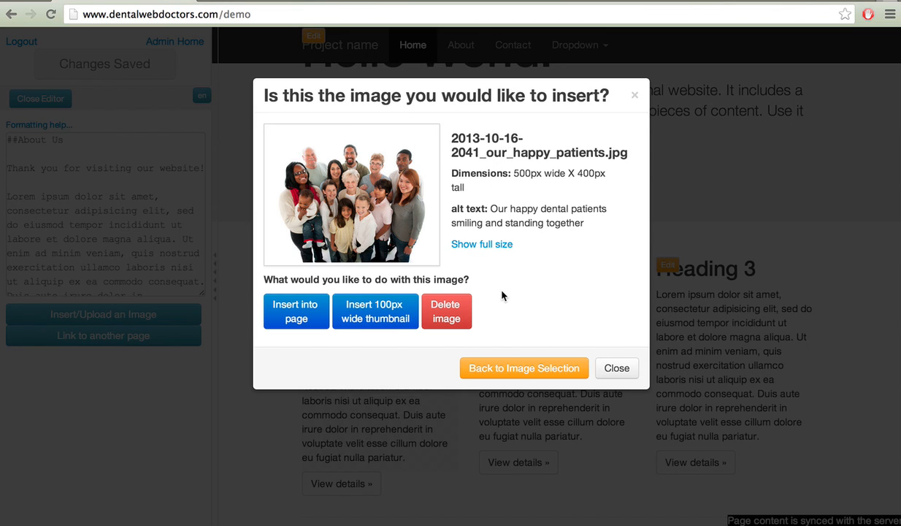
Proceed to insert the uploaded photo and review the Float left, Float right and No text-wrap layouts.
{"action": "left_click", "coordinate": [312, 318]}
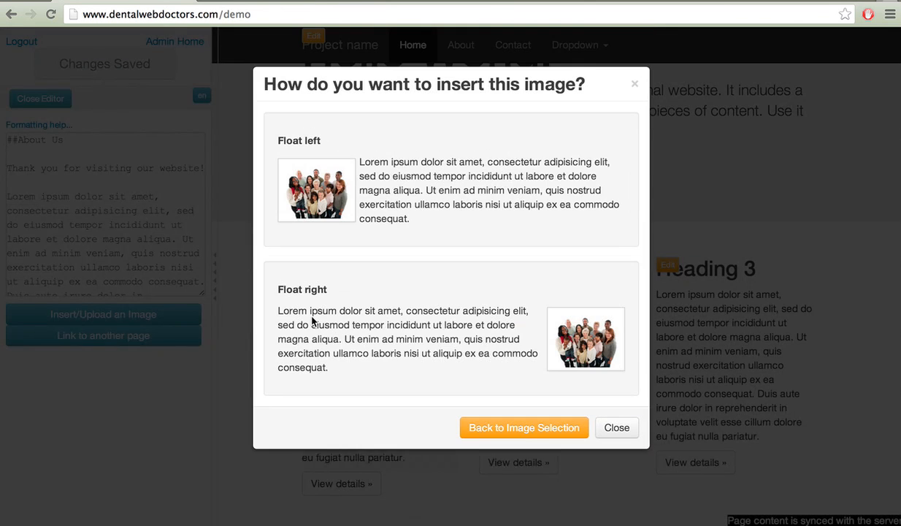
{"action": "scroll", "coordinate": [441, 233], "scroll_direction": "down", "scroll_amount": 3}
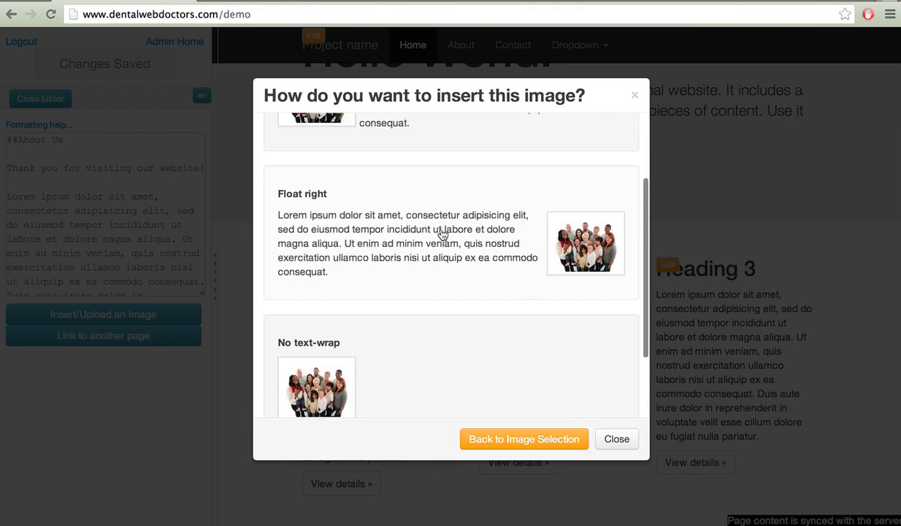
{"action": "scroll", "coordinate": [441, 232], "scroll_direction": "down", "scroll_amount": 2}
{"action": "scroll", "coordinate": [441, 232], "scroll_direction": "up", "scroll_amount": 4}
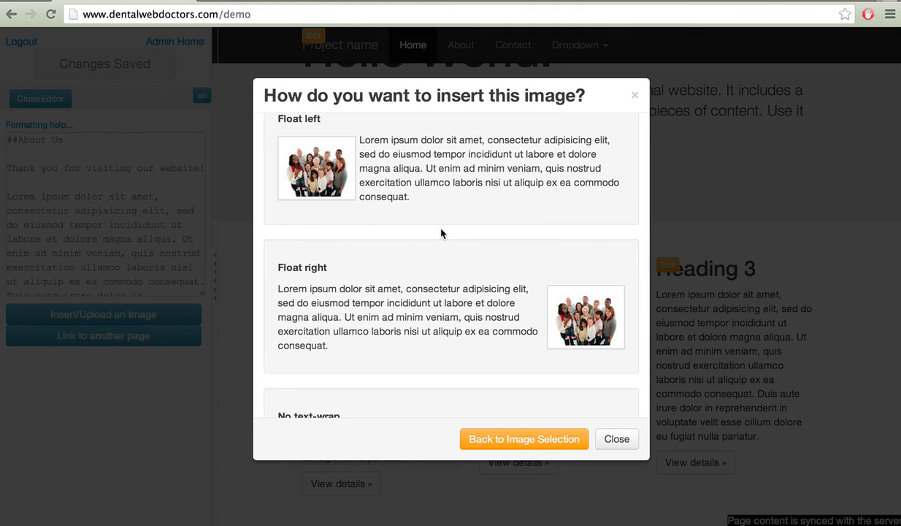
{"action": "scroll", "coordinate": [436, 220], "scroll_direction": "up", "scroll_amount": 1}
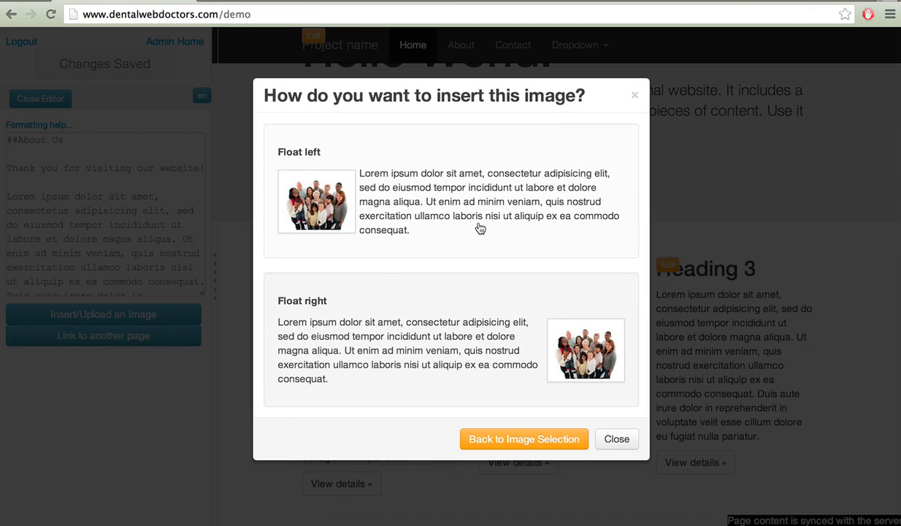
{"action": "scroll", "coordinate": [479, 227], "scroll_direction": "down", "scroll_amount": 4}
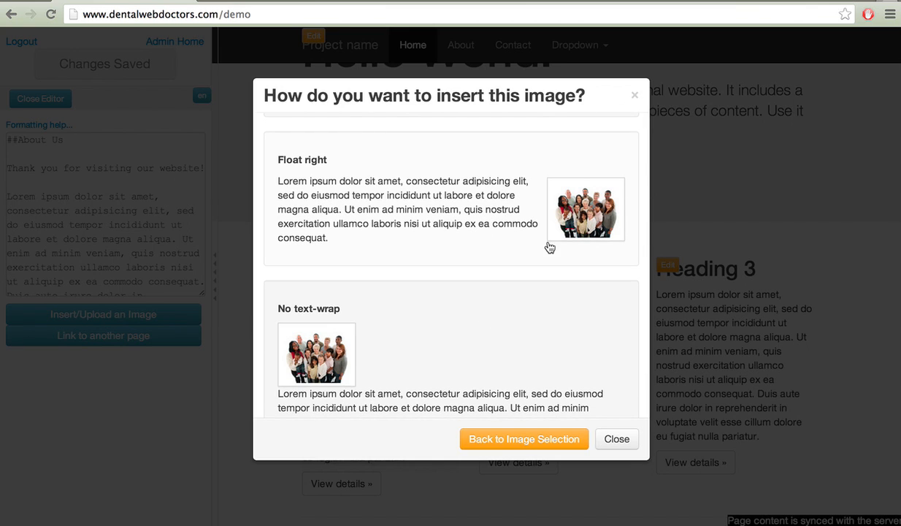
{"action": "scroll", "coordinate": [453, 327], "scroll_direction": "down", "scroll_amount": 2}
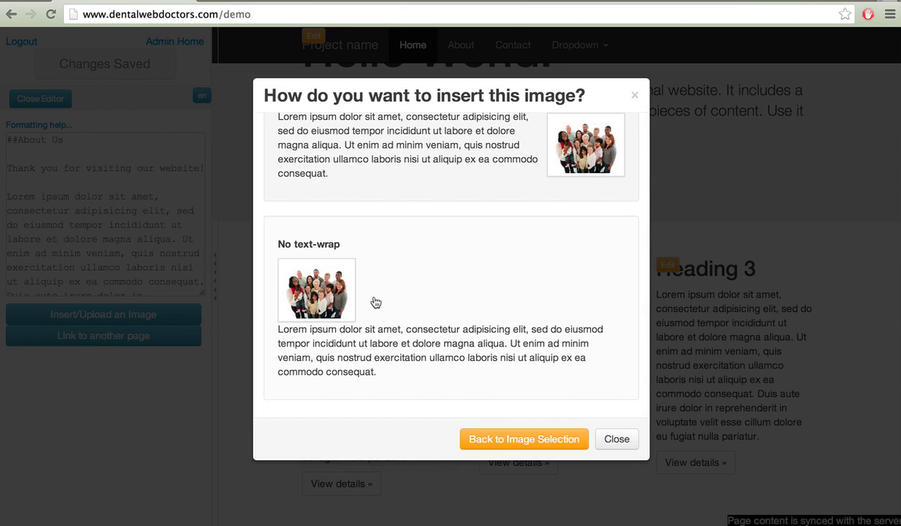
Insert the photo with No text-wrap and collapse the editor sidebar to preview the page.
{"action": "left_click", "coordinate": [418, 304]}
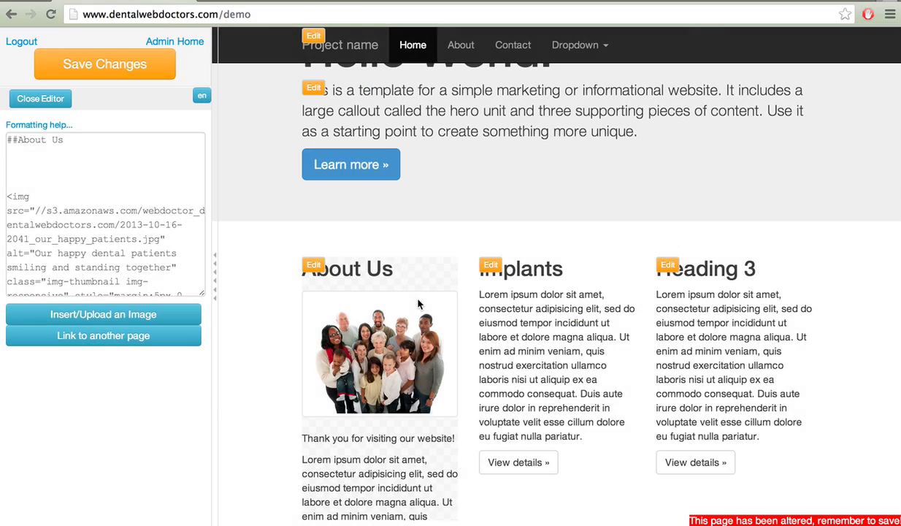
{"action": "scroll", "coordinate": [467, 311], "scroll_direction": "down", "scroll_amount": 2}
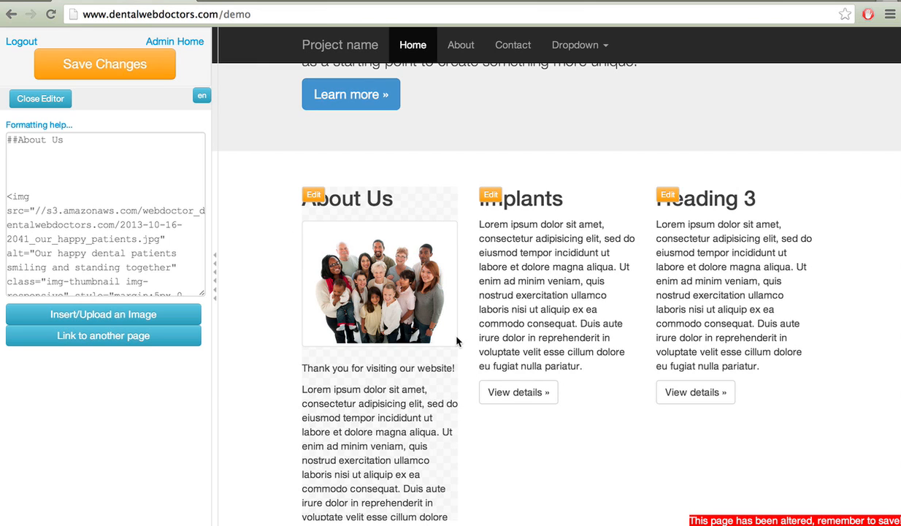
{"action": "scroll", "coordinate": [457, 341], "scroll_direction": "down", "scroll_amount": 1}
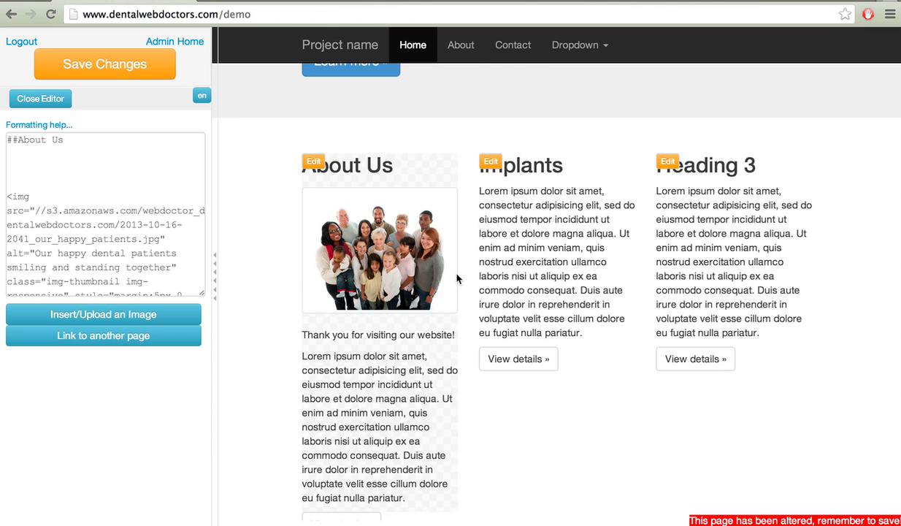
{"action": "scroll", "coordinate": [457, 277], "scroll_direction": "down", "scroll_amount": 2}
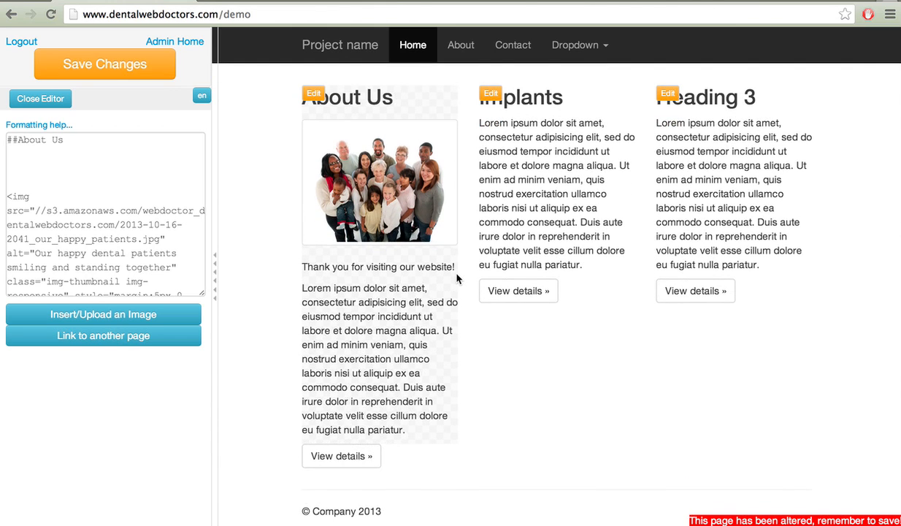
{"action": "left_click", "coordinate": [216, 207]}
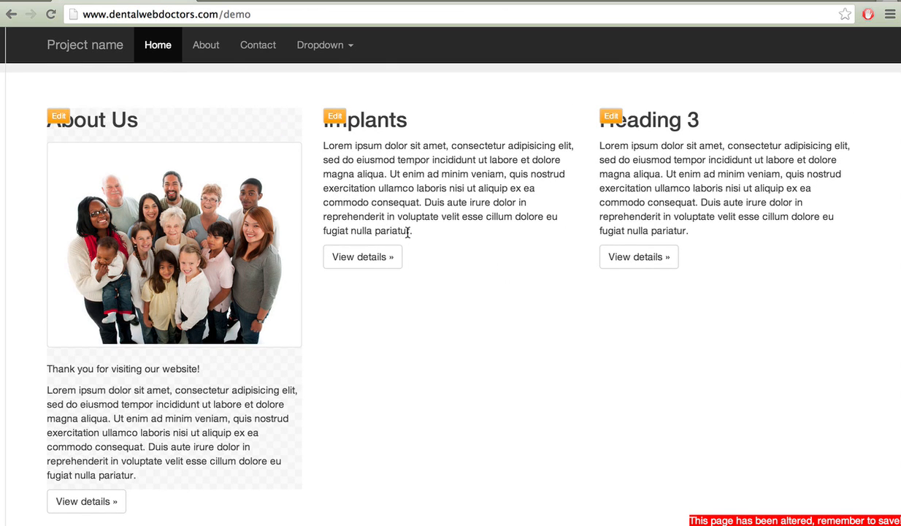
{"action": "scroll", "coordinate": [408, 232], "scroll_direction": "down", "scroll_amount": 3}
Reopen the About Us section's content in the editor.
{"action": "scroll", "coordinate": [407, 237], "scroll_direction": "up", "scroll_amount": 5}
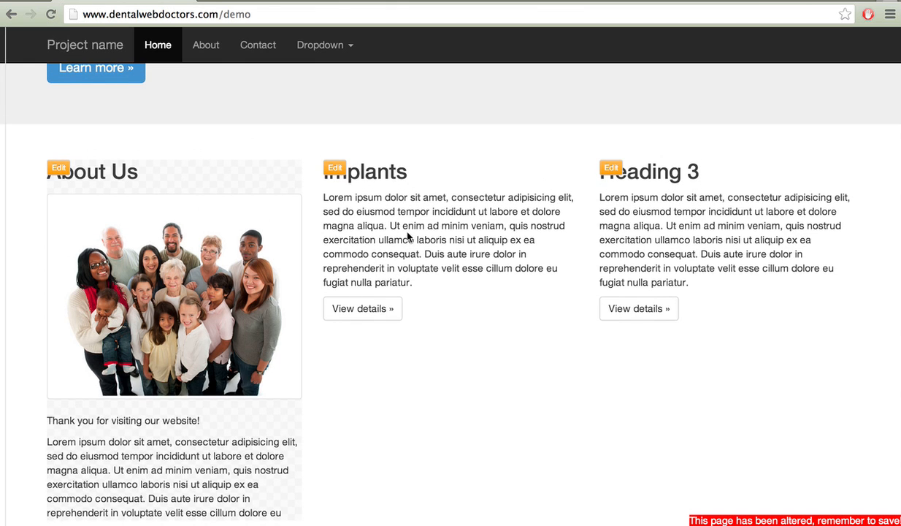
{"action": "left_click", "coordinate": [2, 146]}
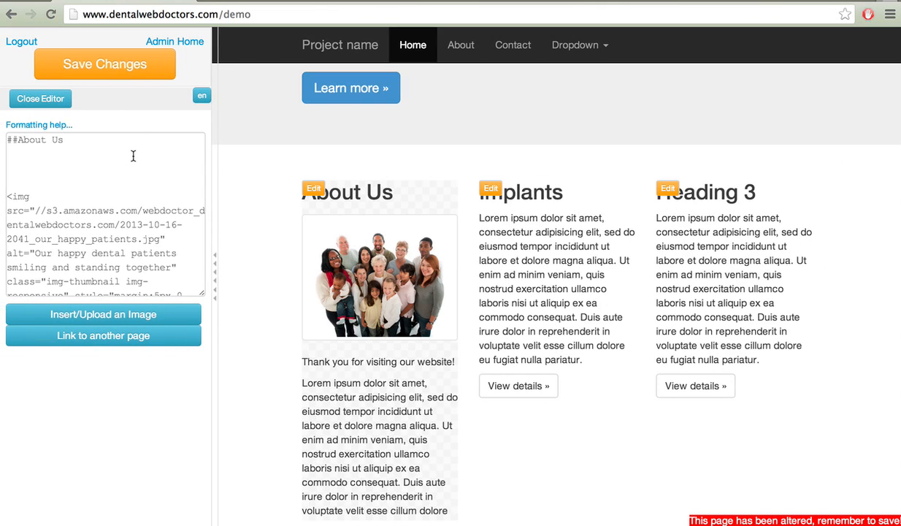
{"action": "left_click", "coordinate": [117, 168]}
{"action": "scroll", "coordinate": [117, 168], "scroll_direction": "down", "scroll_amount": 4}
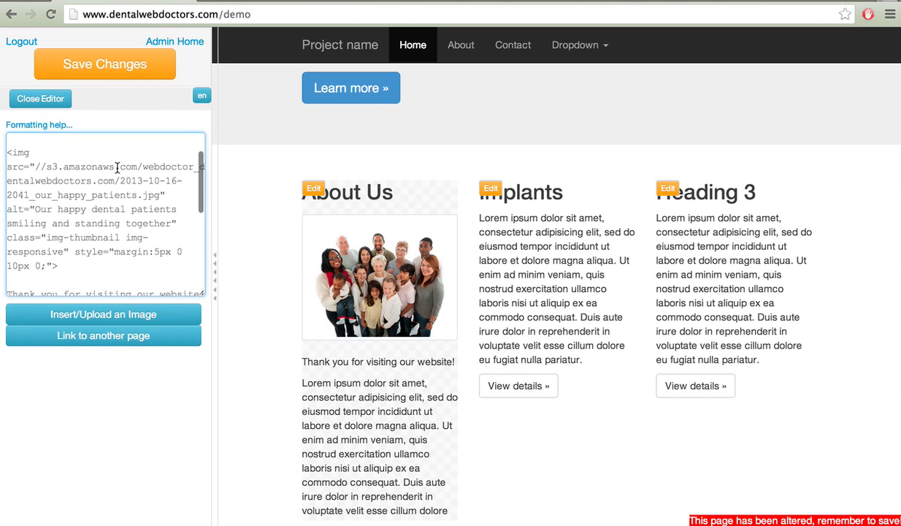
{"action": "scroll", "coordinate": [117, 168], "scroll_direction": "down", "scroll_amount": 1}
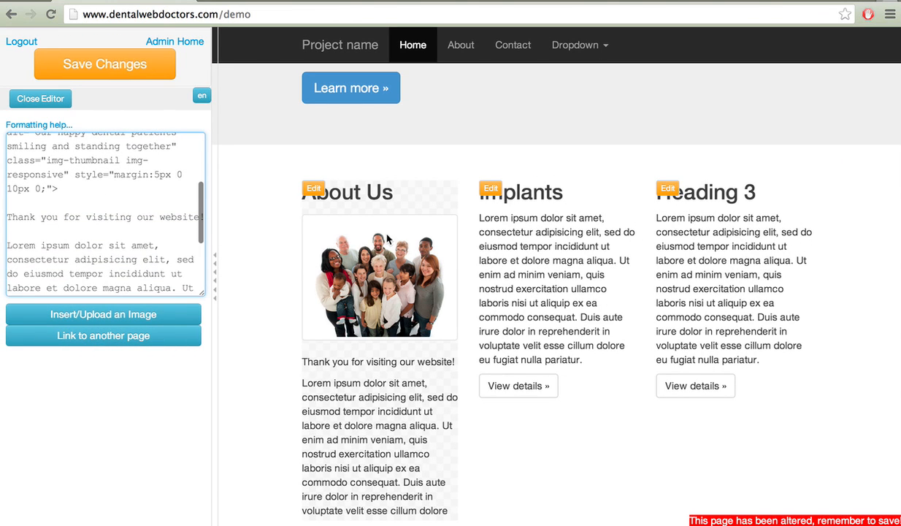
{"action": "scroll", "coordinate": [131, 218], "scroll_direction": "up", "scroll_amount": 2}
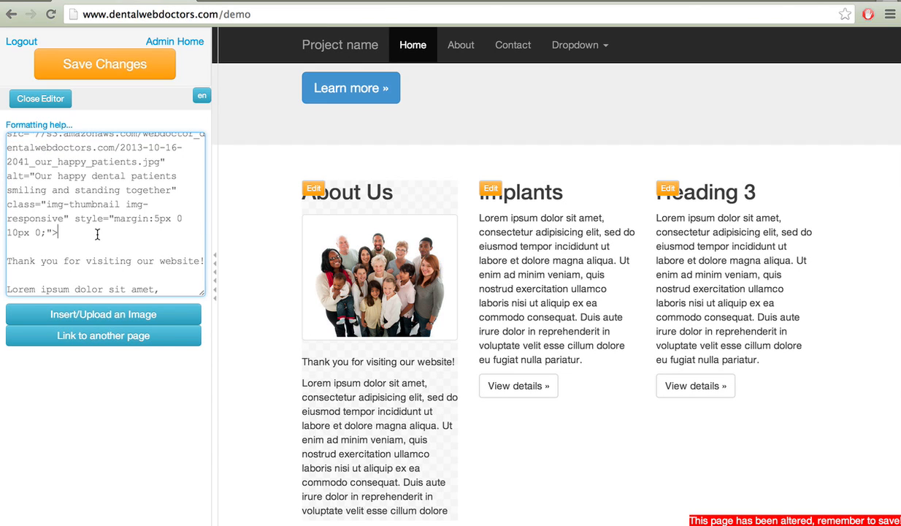
Delete the blank lines between the About Us heading and the photo's img tag.
{"action": "left_click_drag", "start_coordinate": [58, 233], "coordinate": [9, 134]}
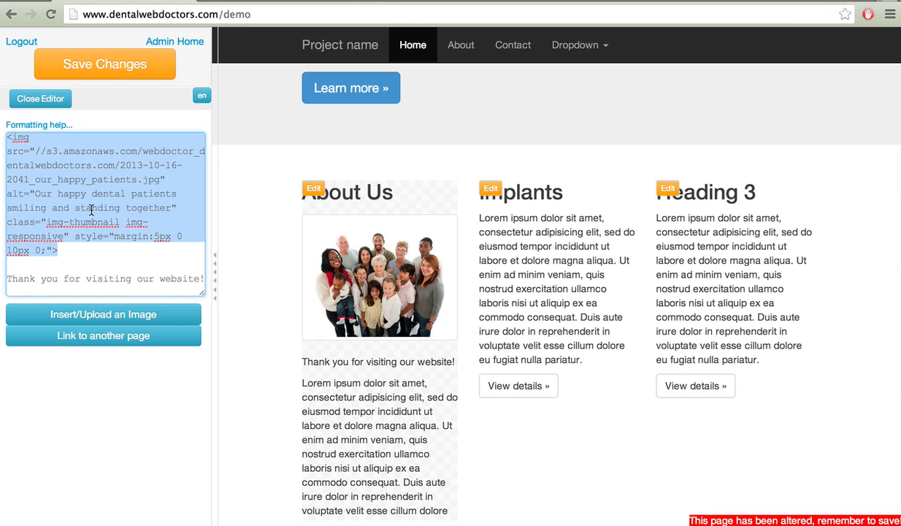
{"action": "left_click", "coordinate": [89, 271]}
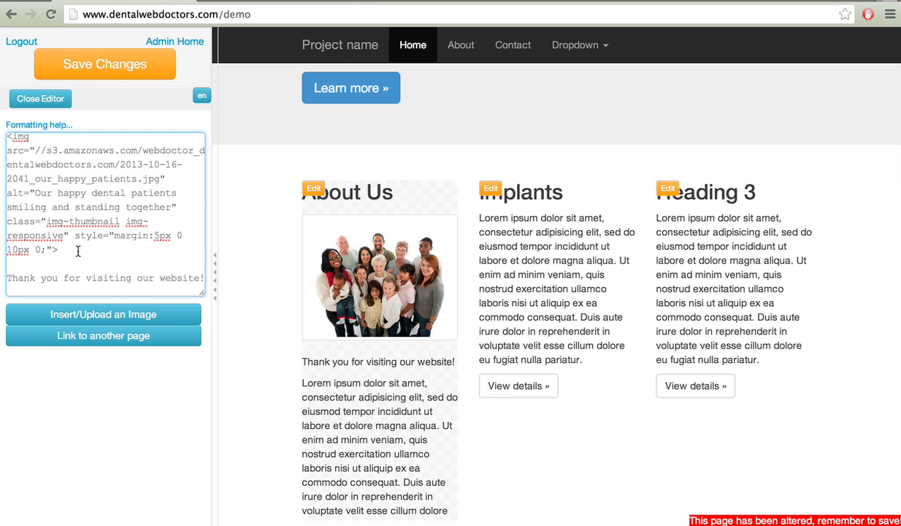
{"action": "scroll", "coordinate": [76, 250], "scroll_direction": "down", "scroll_amount": 1}
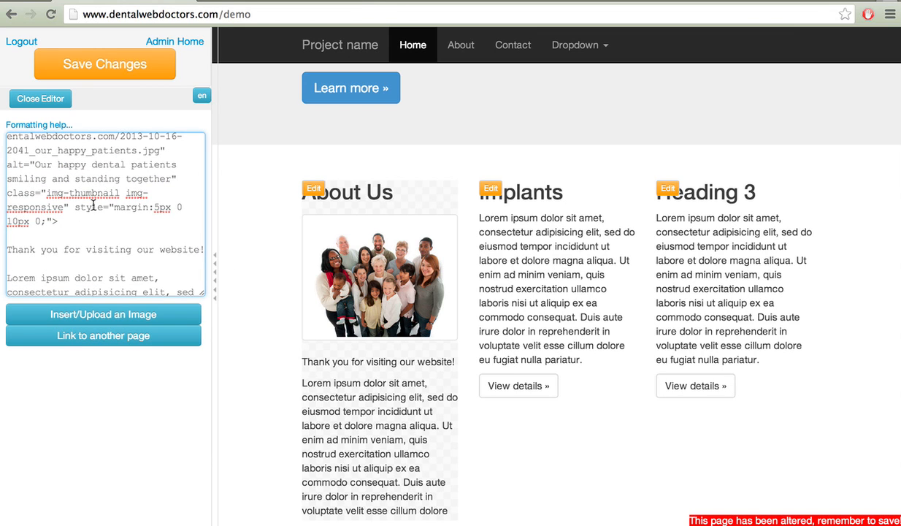
{"action": "left_click", "coordinate": [76, 221]}
{"action": "left_click_drag", "start_coordinate": [76, 221], "coordinate": [2, 173]}
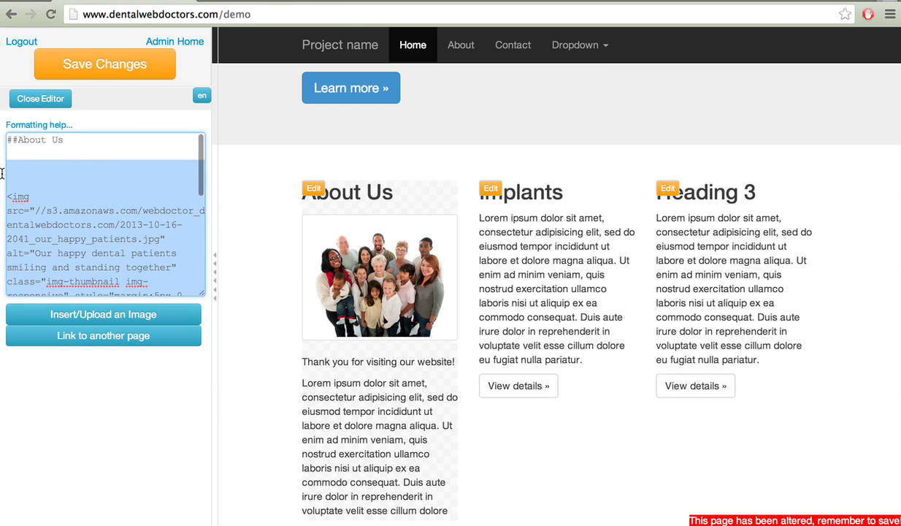
{"action": "left_click", "coordinate": [73, 165]}
{"action": "key", "text": "BackSpace"}
{"action": "key", "text": "BackSpace"}
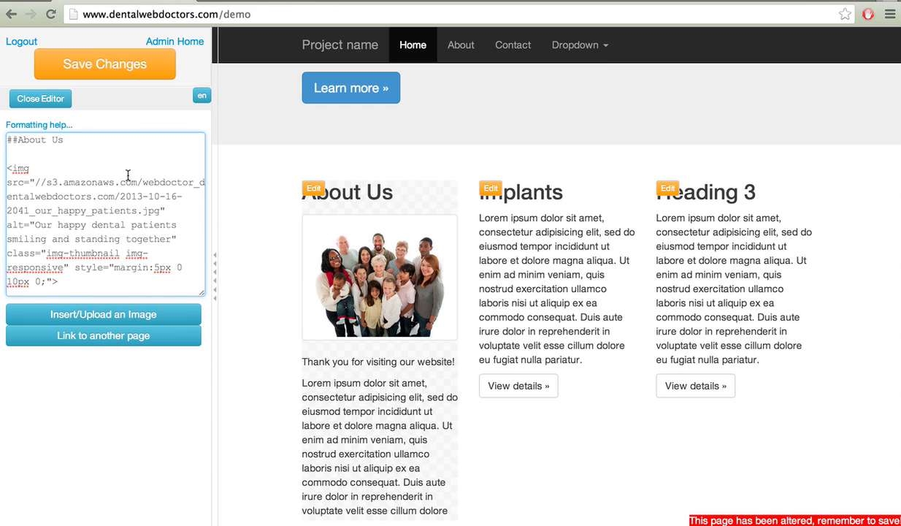
{"action": "scroll", "coordinate": [124, 169], "scroll_direction": "down", "scroll_amount": 5}
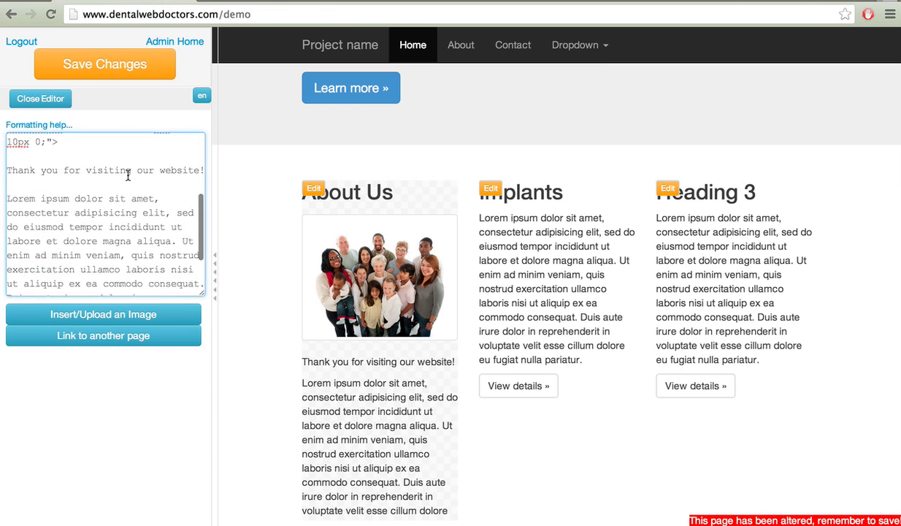
Close the About Us editor and save the page changes.
{"action": "left_click", "coordinate": [63, 101]}
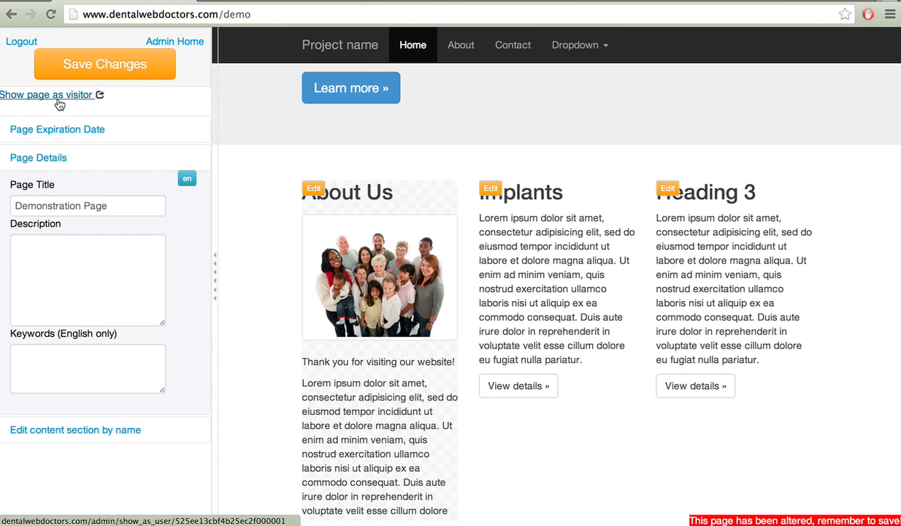
{"action": "left_click", "coordinate": [148, 63]}
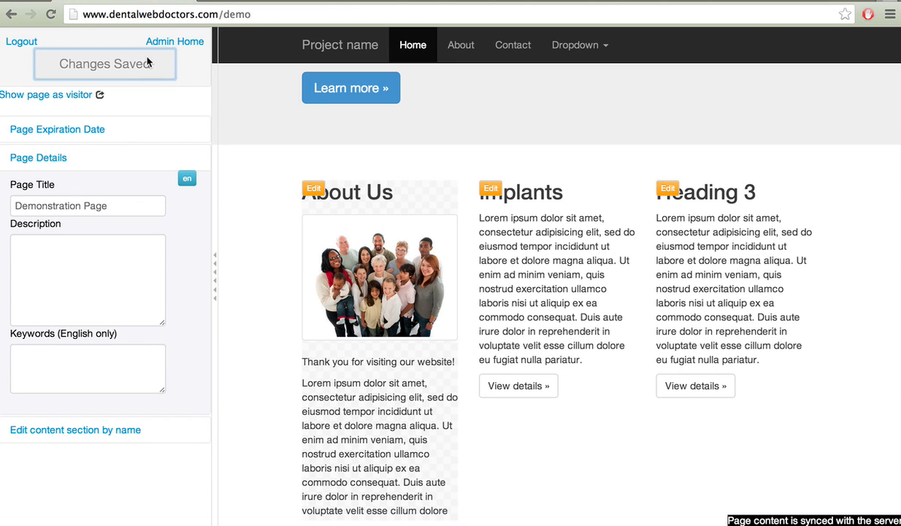
{"action": "scroll", "coordinate": [472, 208], "scroll_direction": "up", "scroll_amount": 3}
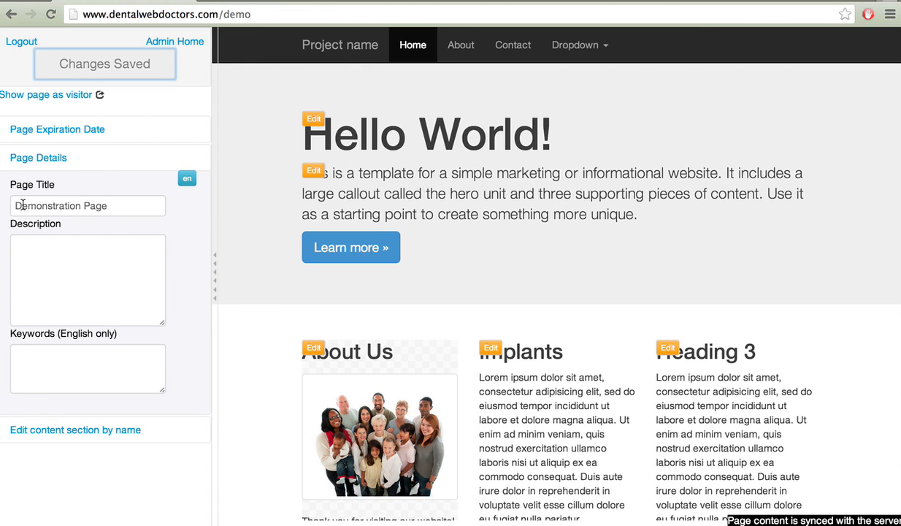
{"action": "left_click", "coordinate": [115, 205]}
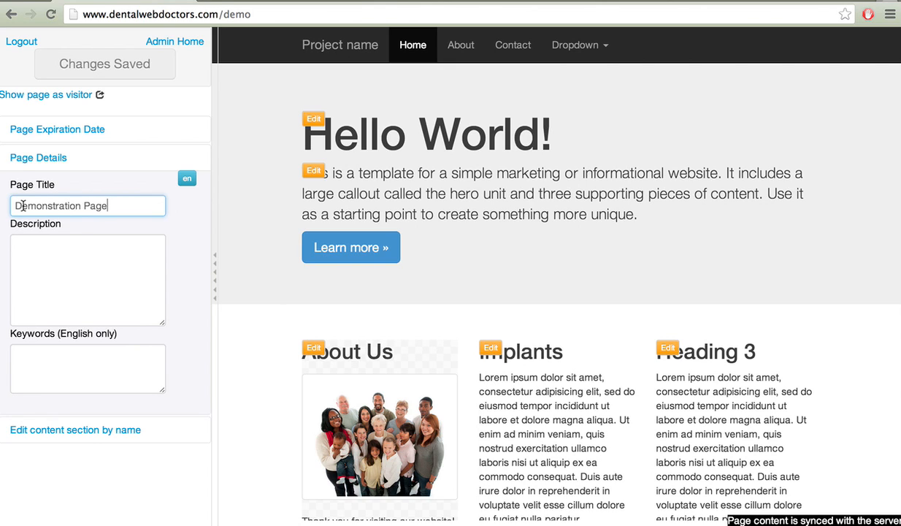
{"action": "left_click", "coordinate": [57, 257]}
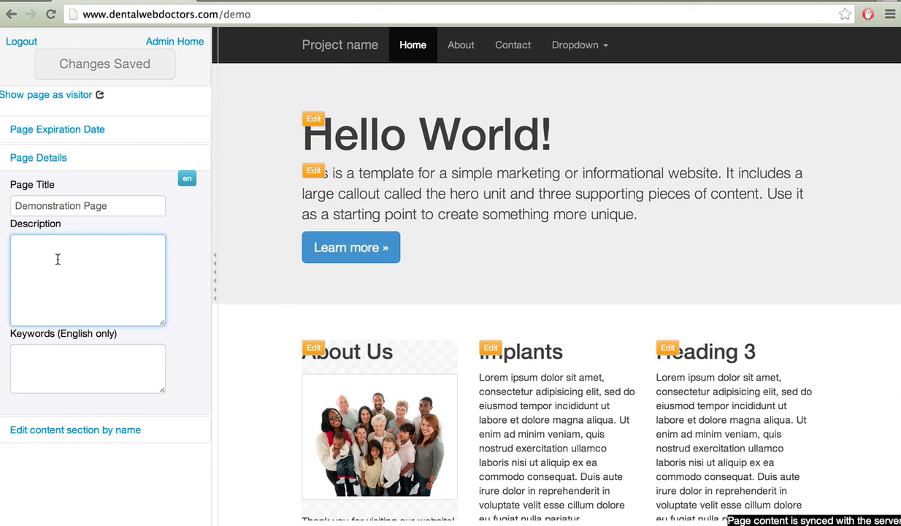
Enter the page description 'Demonstration showing how to use the editor for dental web doctors websites.' and show expiration settings.
{"action": "type", "text": "Demonstrat"}
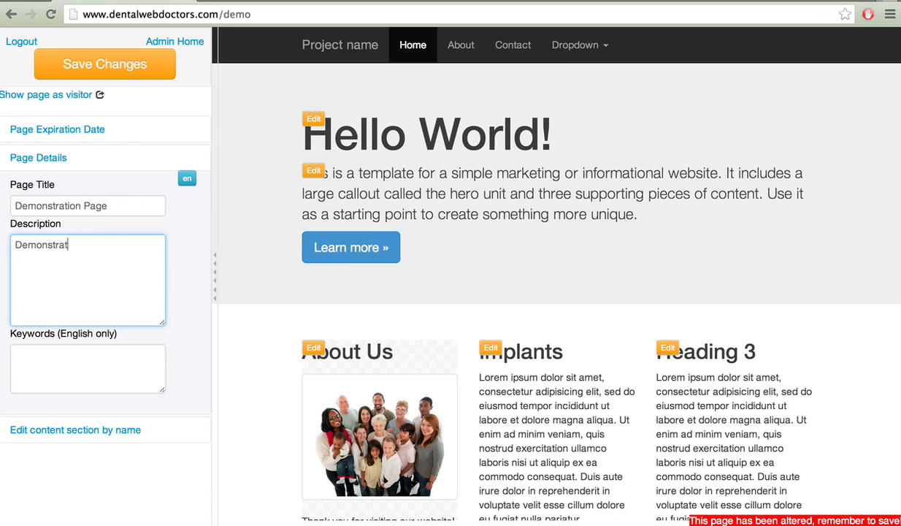
{"action": "type", "text": "ion showing how to use th"}
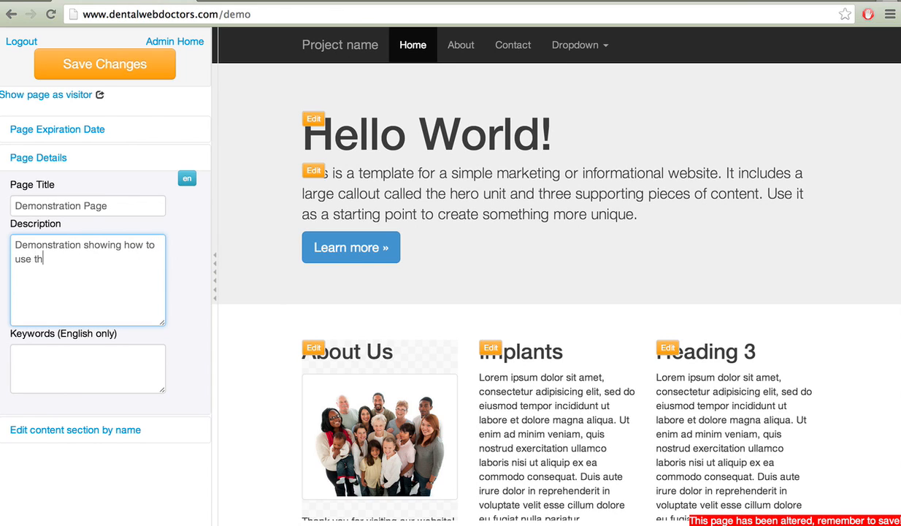
{"action": "type", "text": "e editor for dental web d"}
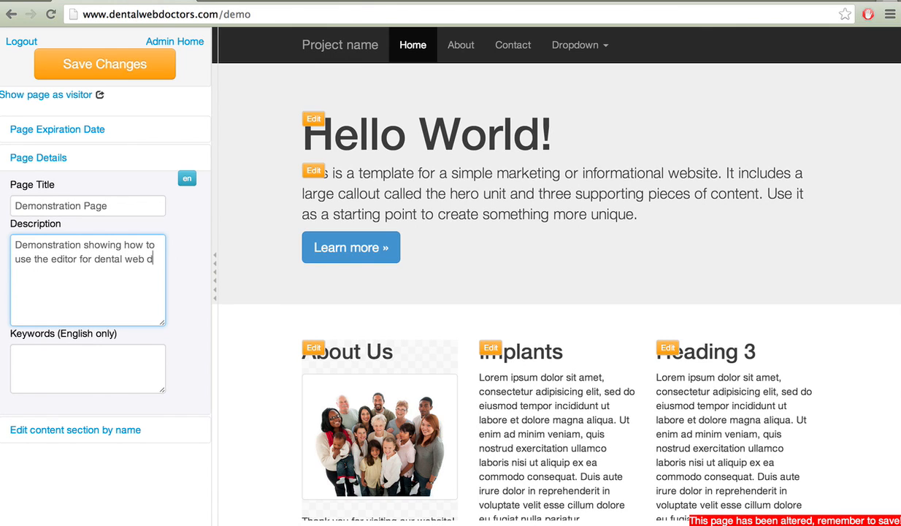
{"action": "type", "text": "octors webs"}
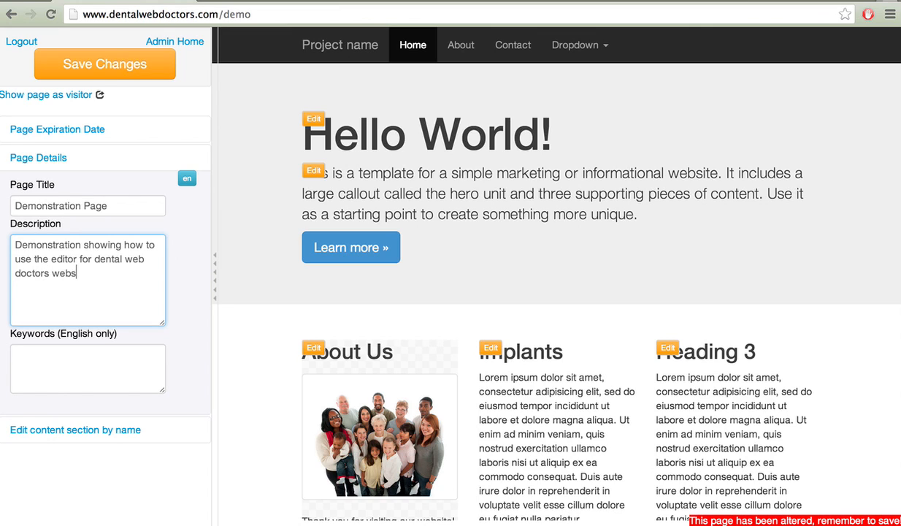
{"action": "type", "text": "ites."}
{"action": "left_click", "coordinate": [112, 133]}
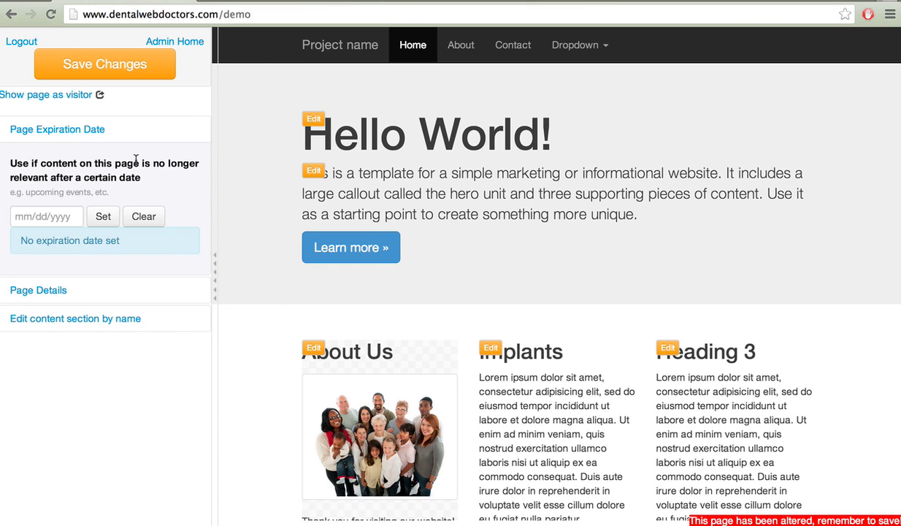
Add 'Upcoming in November 2013, our staff will be participating in the Race For the Cure 5K run.' above the hero paragraph.
{"action": "left_click", "coordinate": [315, 172]}
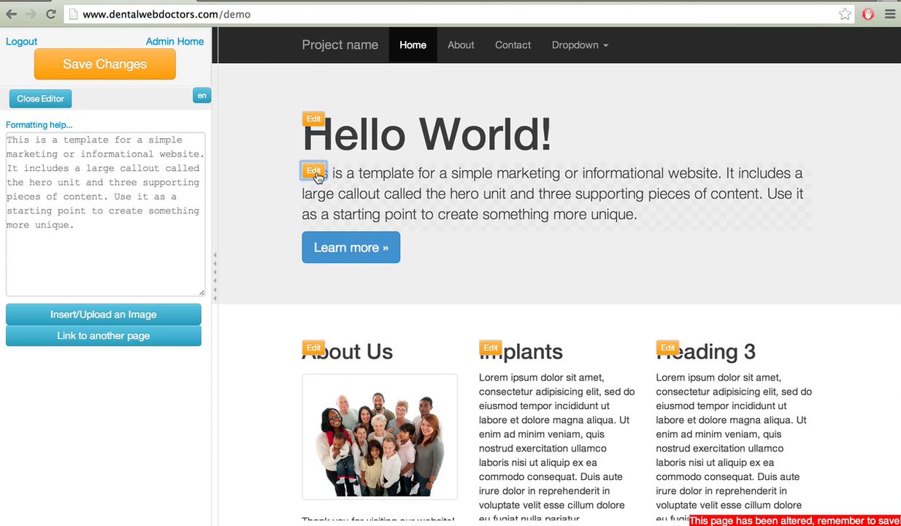
{"action": "left_click", "coordinate": [7, 141]}
{"action": "key", "text": "Return"}
{"action": "key", "text": "Return"}
{"action": "key", "text": "Up"}
{"action": "key", "text": "Up"}
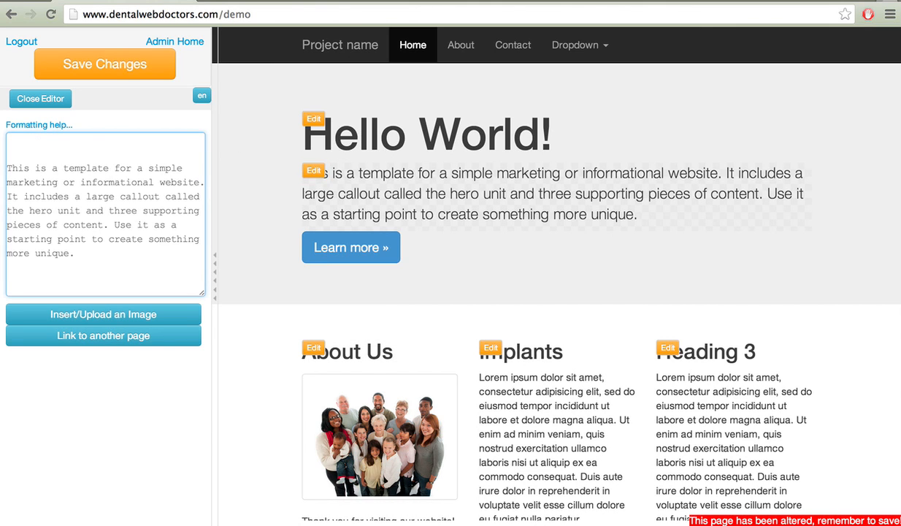
{"action": "type", "text": "Upcoming in O"}
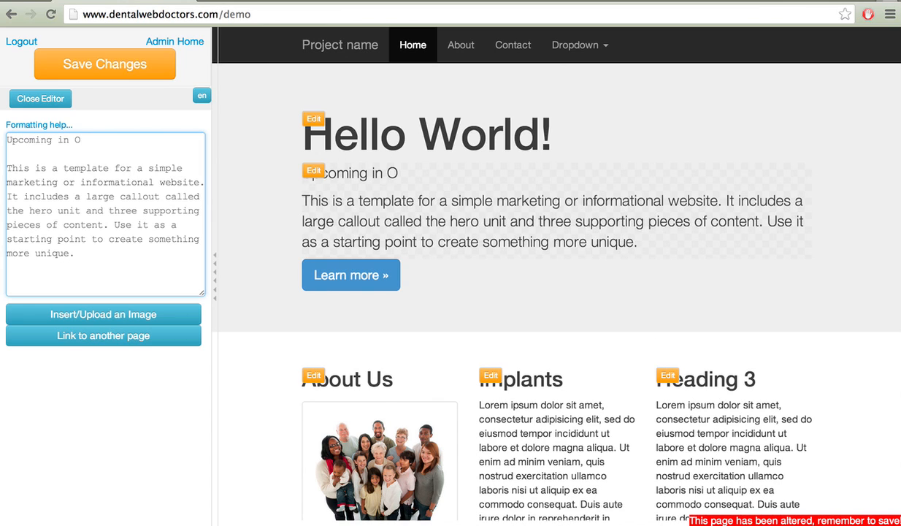
{"action": "key", "text": "BackSpace"}
{"action": "type", "text": "November 2013"}
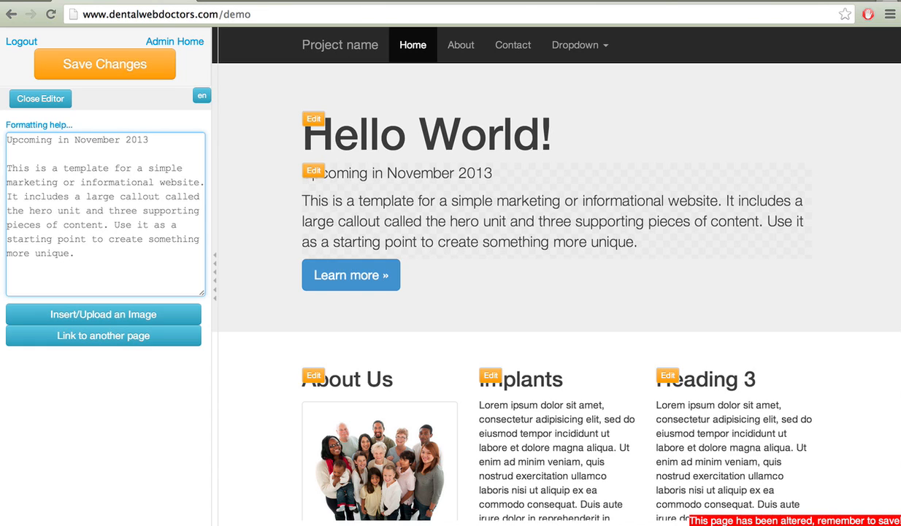
{"action": "type", "text": ", our staff will "}
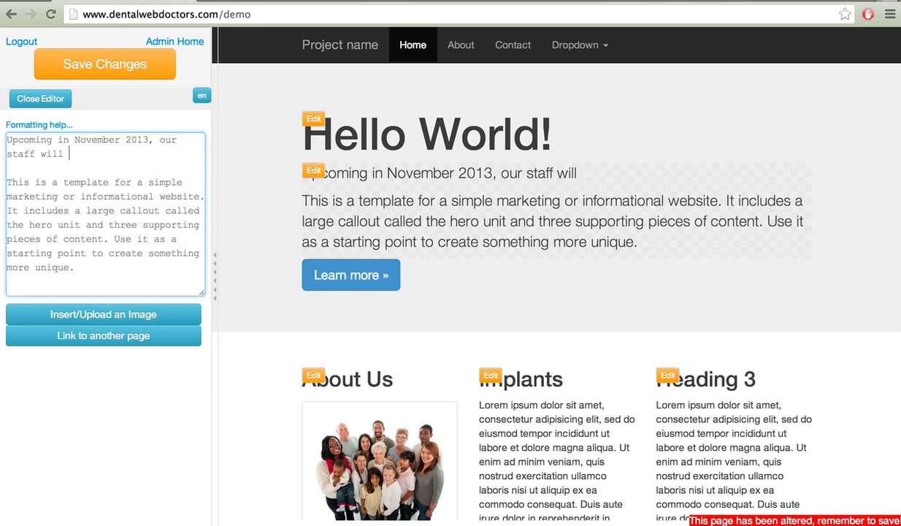
{"action": "type", "text": "be partici"}
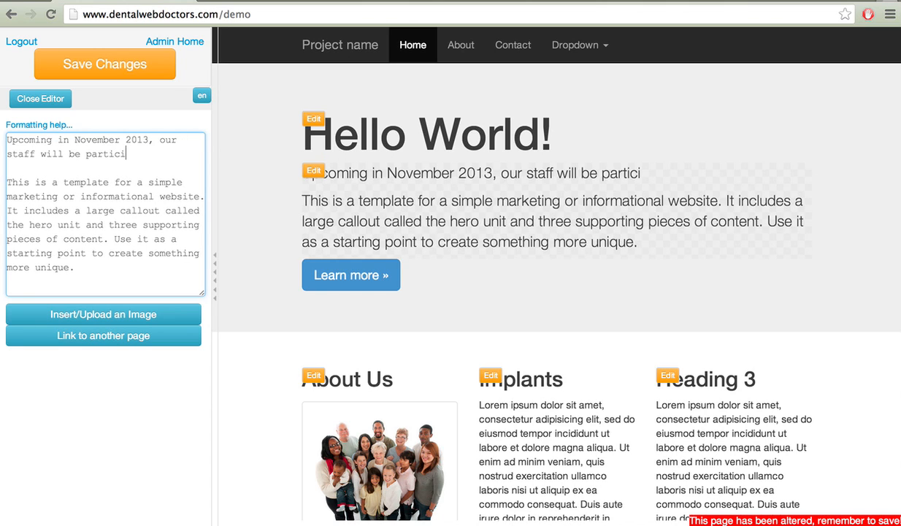
{"action": "type", "text": "pating in"}
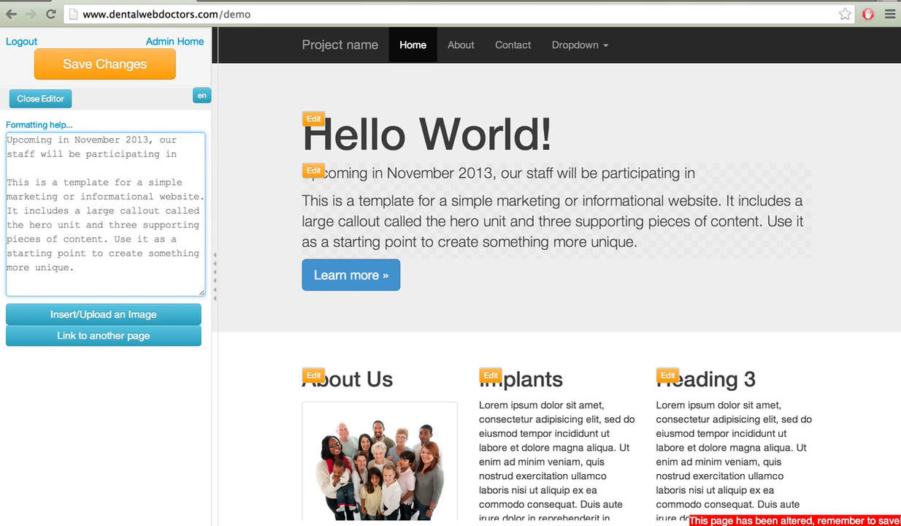
{"action": "type", "text": " the Race For th"}
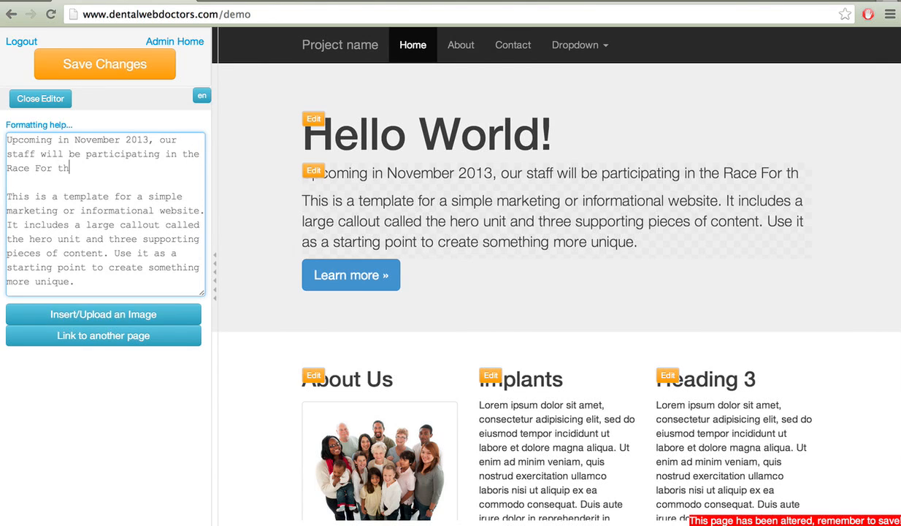
{"action": "type", "text": "e Cure"}
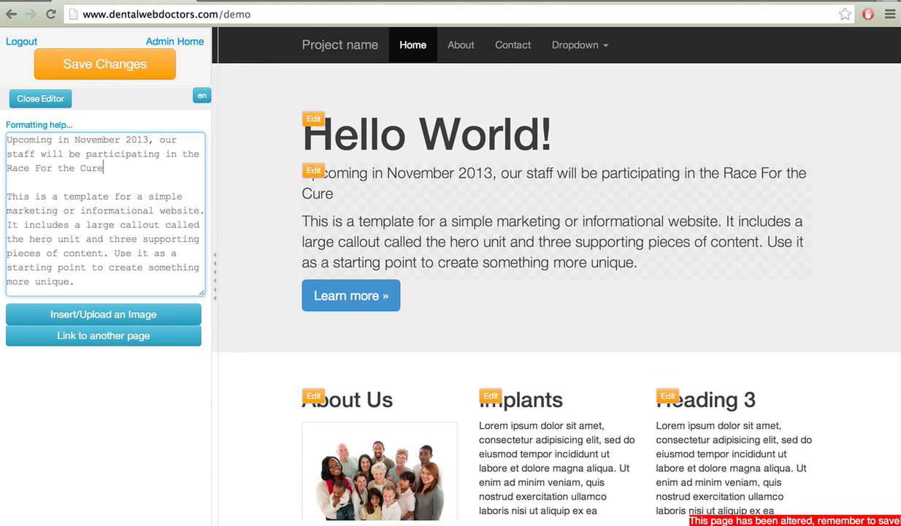
{"action": "type", "text": " 5K run."}
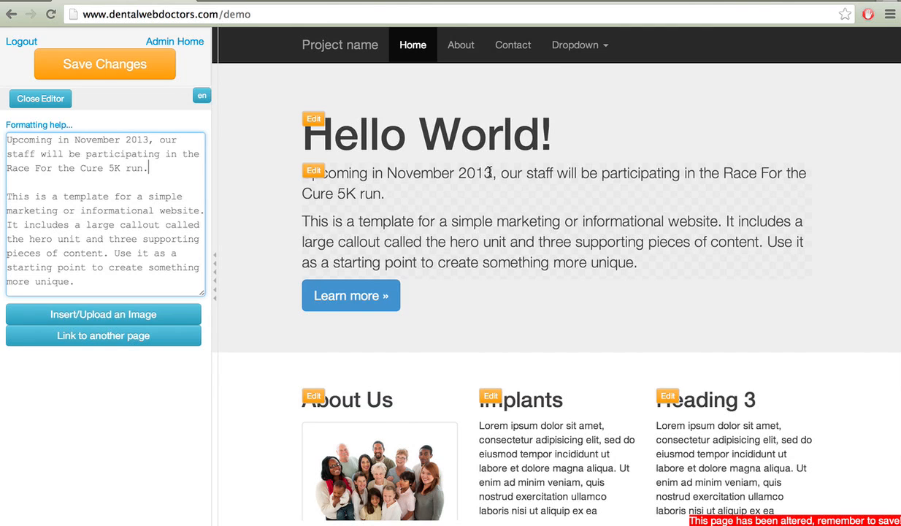
{"action": "left_click", "coordinate": [62, 106]}
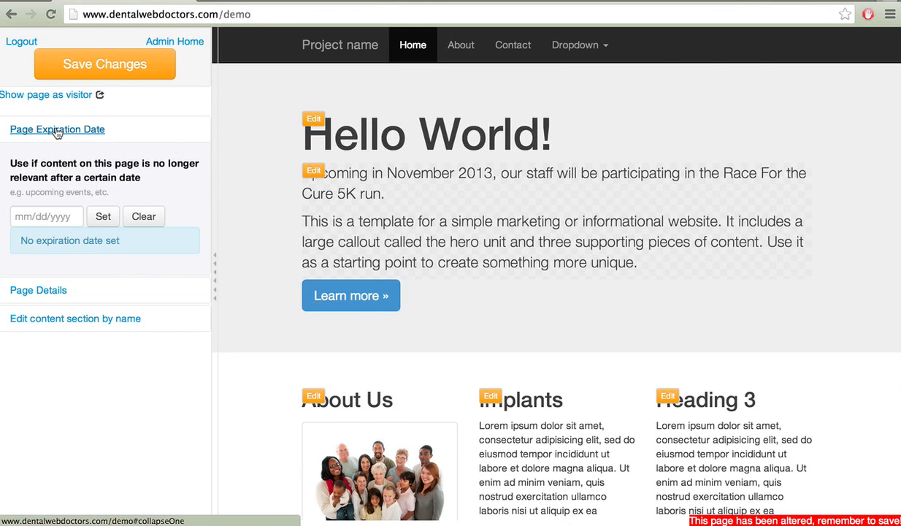
Set the page expiration date to 11/30/2013 and save all page changes.
{"action": "left_click", "coordinate": [73, 217]}
{"action": "type", "text": "1"}
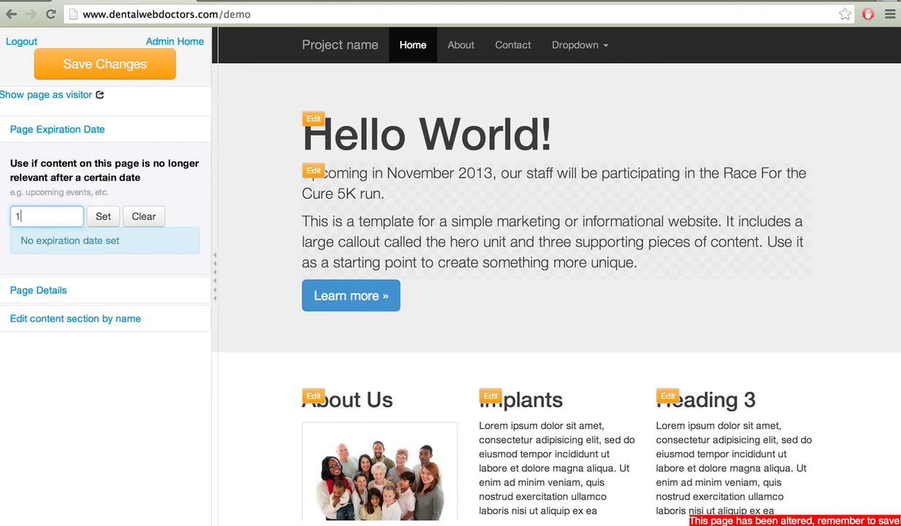
{"action": "type", "text": "1/30/2013"}
{"action": "left_click", "coordinate": [104, 219]}
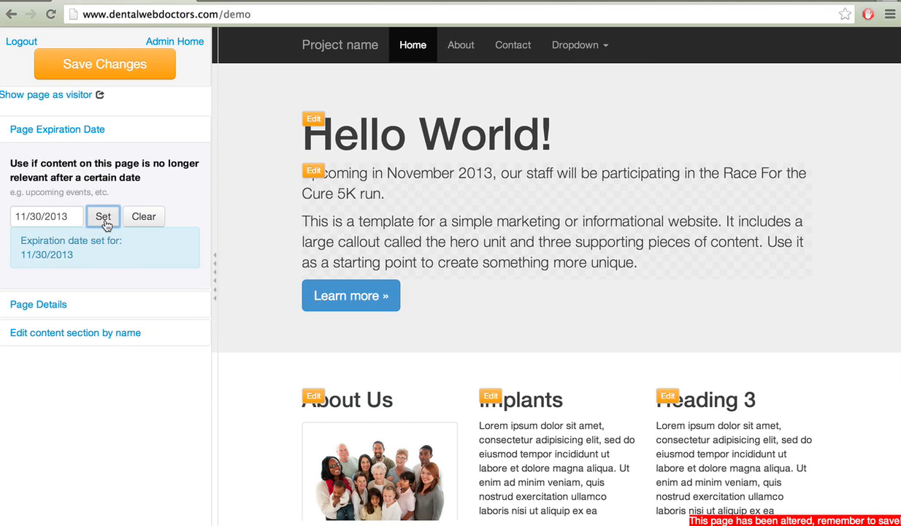
{"action": "left_click", "coordinate": [102, 65]}
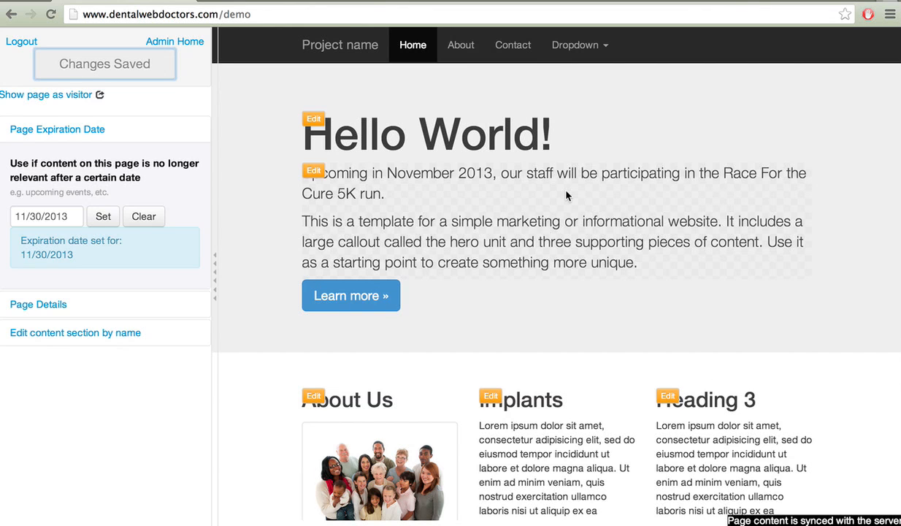
{"action": "scroll", "coordinate": [567, 195], "scroll_direction": "down", "scroll_amount": 5}
{"action": "scroll", "coordinate": [567, 191], "scroll_direction": "up", "scroll_amount": 5}
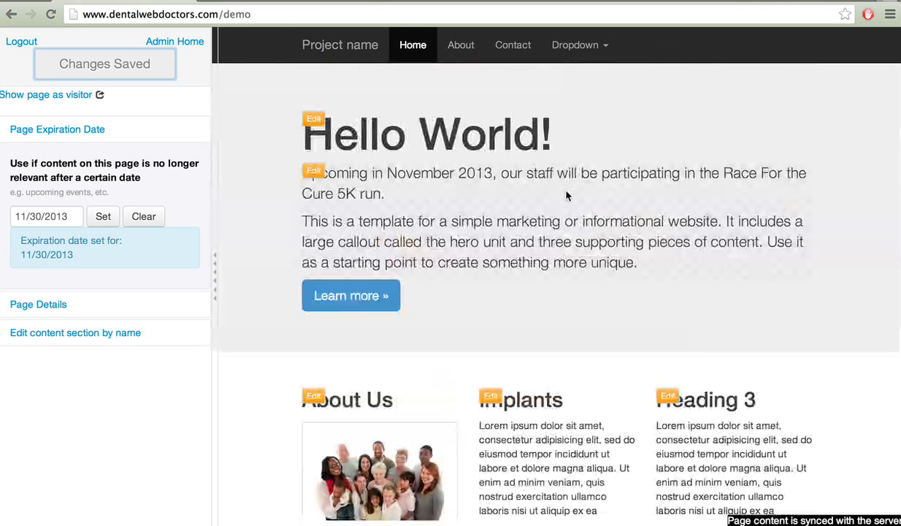
{"action": "scroll", "coordinate": [567, 195], "scroll_direction": "down", "scroll_amount": 1}
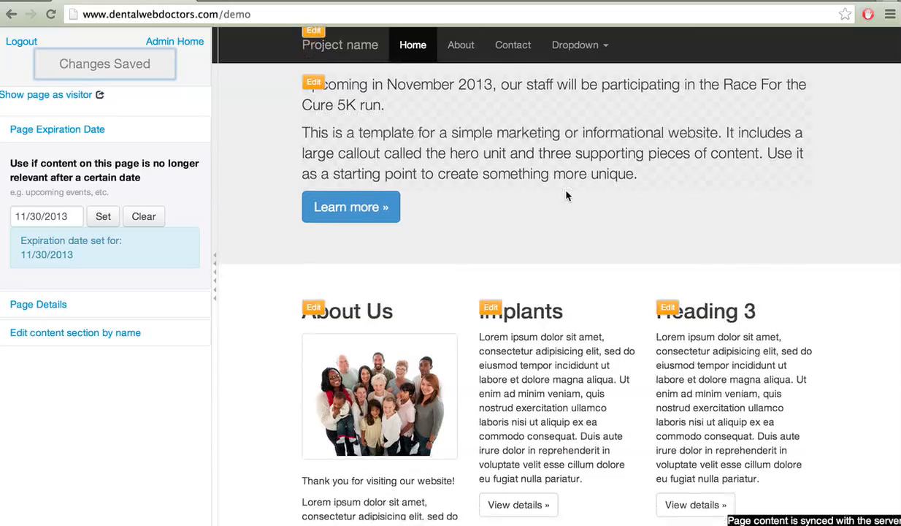
{"action": "scroll", "coordinate": [567, 195], "scroll_direction": "up", "scroll_amount": 1}
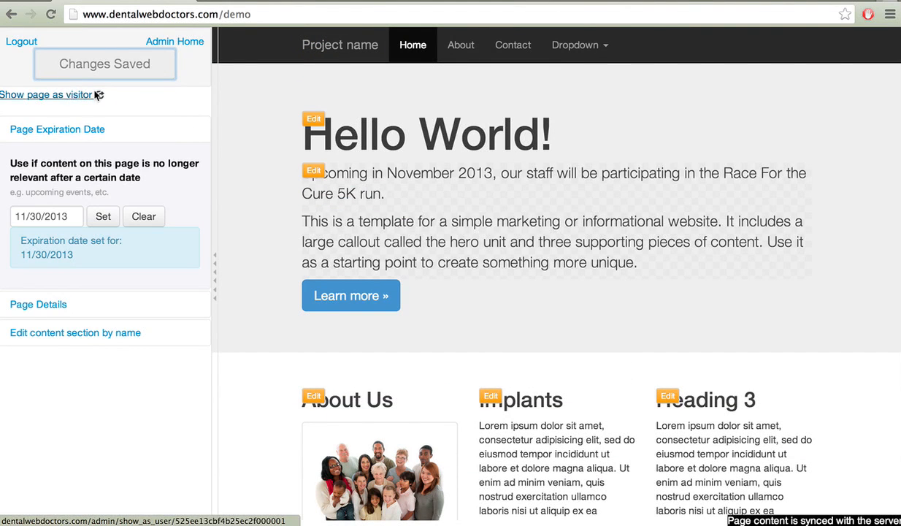
Preview the page as a visitor would see it.
{"action": "left_click", "coordinate": [55, 100]}
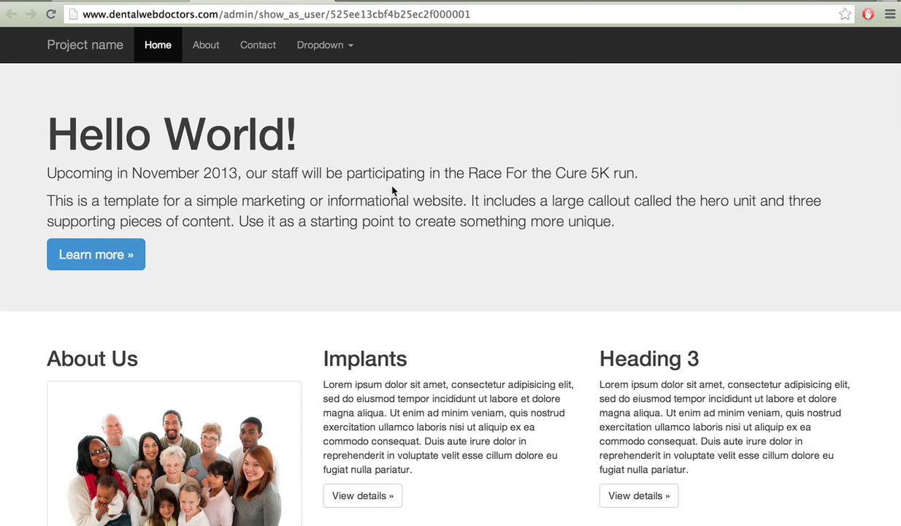
{"action": "scroll", "coordinate": [393, 191], "scroll_direction": "down", "scroll_amount": 5}
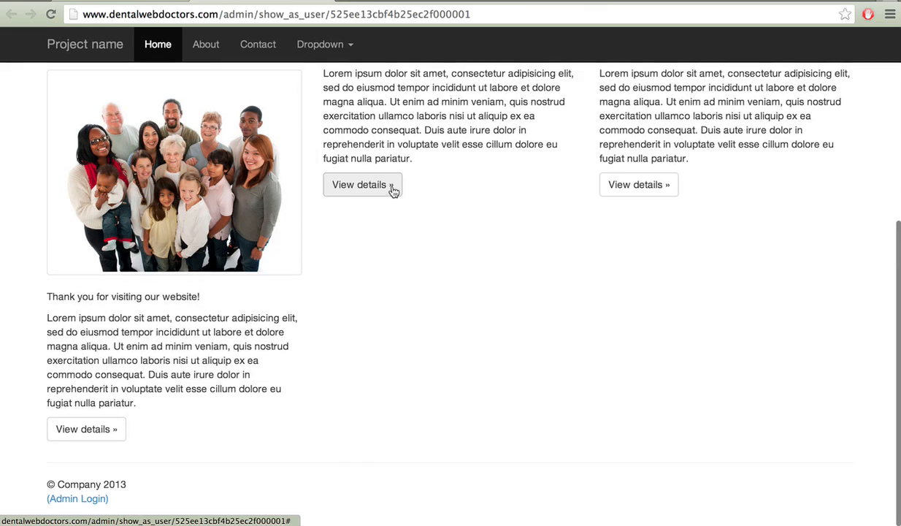
{"action": "scroll", "coordinate": [392, 191], "scroll_direction": "up", "scroll_amount": 5}
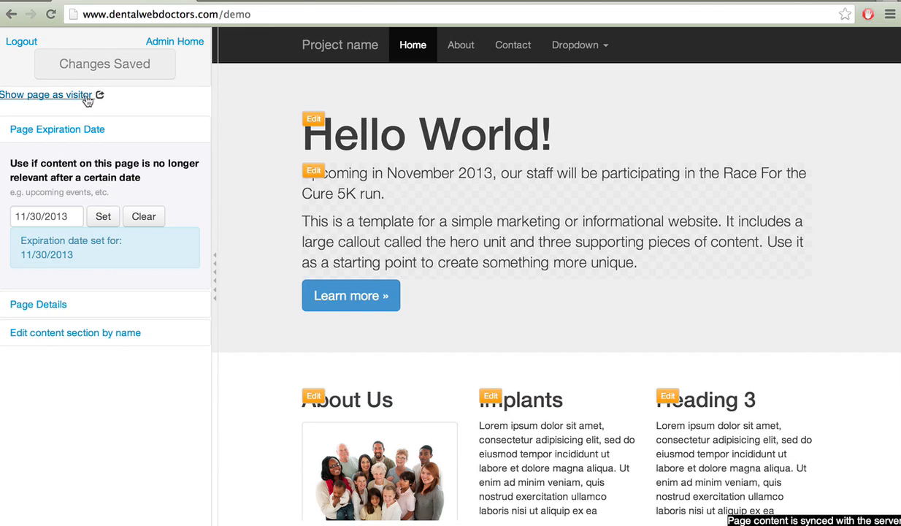
Log out of the admin view and check the public page with the announcement.
{"action": "left_click", "coordinate": [28, 46]}
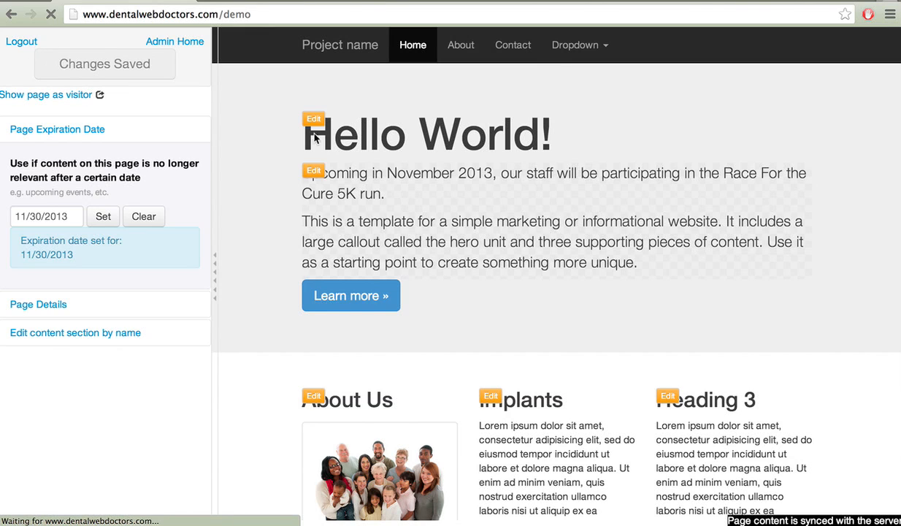
{"action": "scroll", "coordinate": [451, 194], "scroll_direction": "down", "scroll_amount": 5}
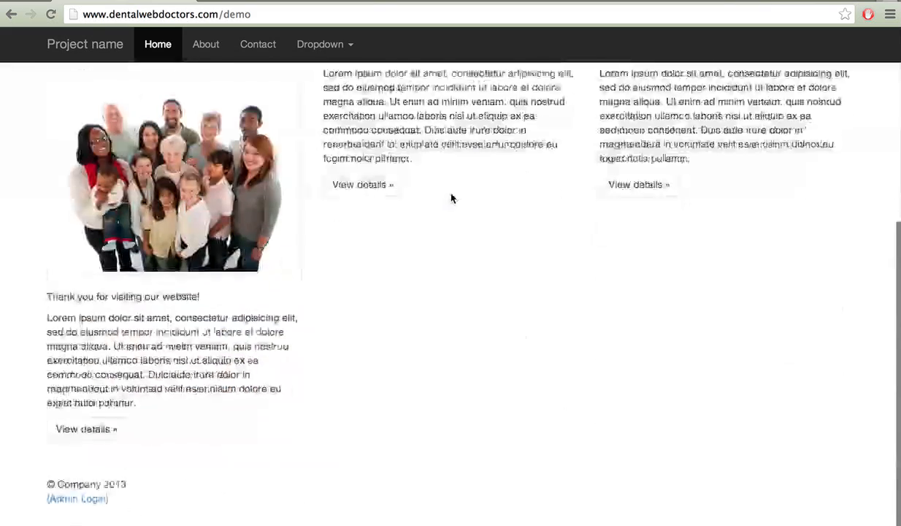
{"action": "scroll", "coordinate": [452, 194], "scroll_direction": "up", "scroll_amount": 5}
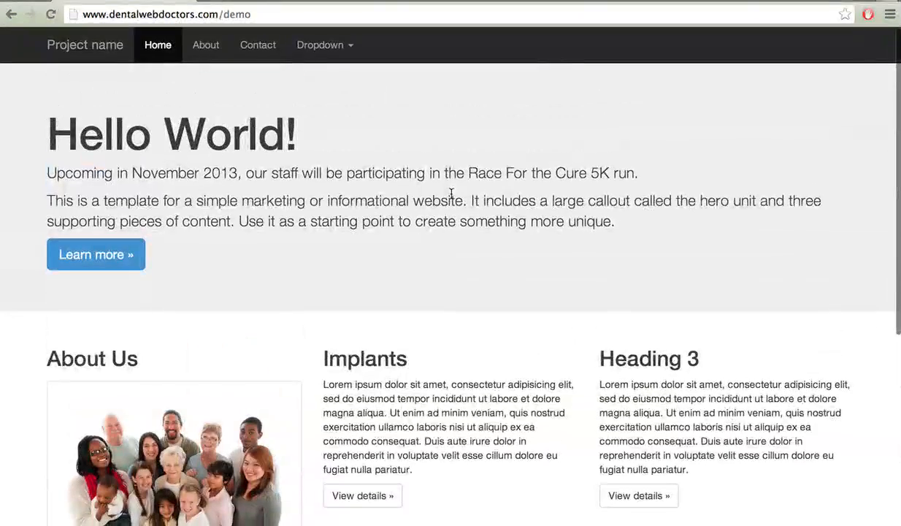